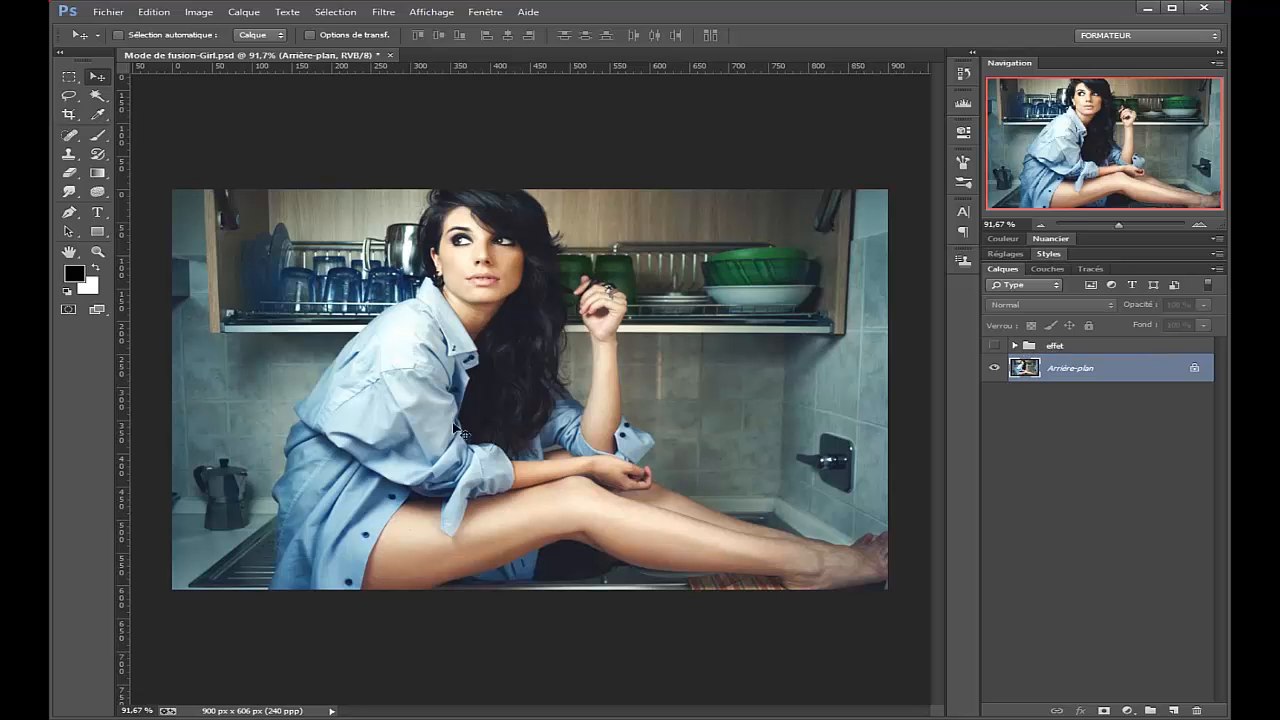
# Toggle the visibility of the effet group to compare the original photo with the finished effect.
pyautogui.click(994, 345)
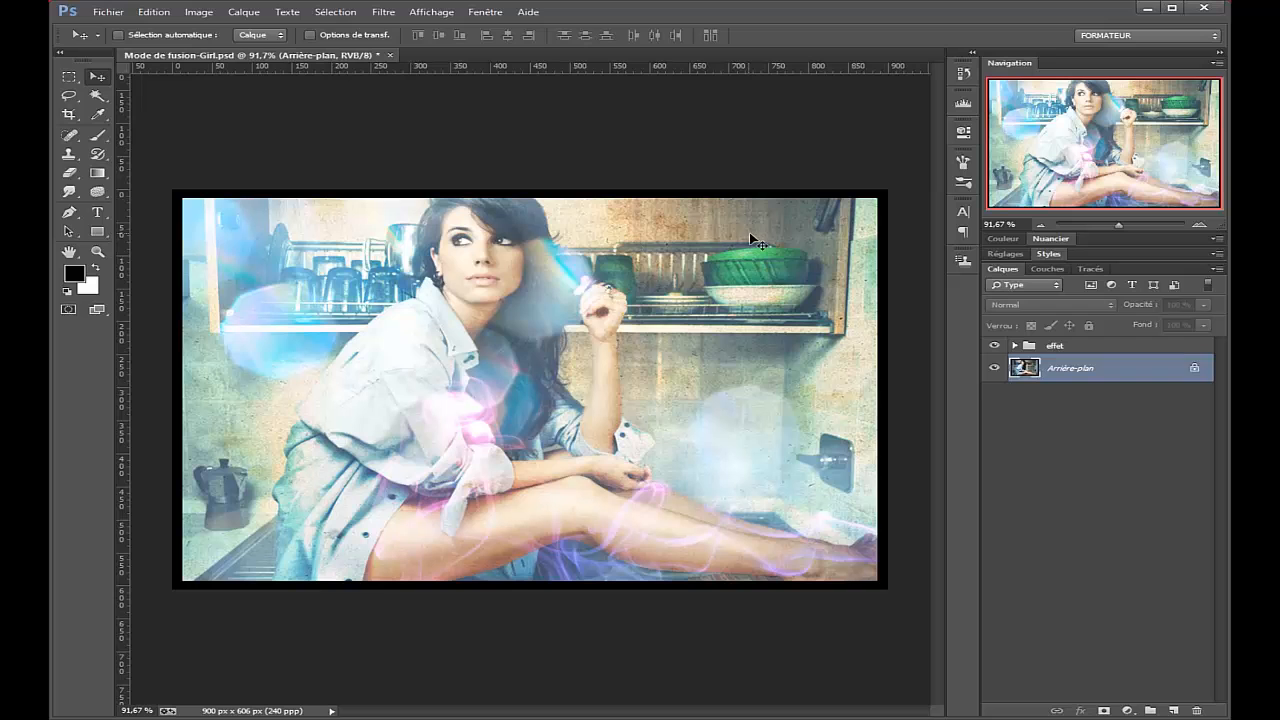
pyautogui.click(994, 347)
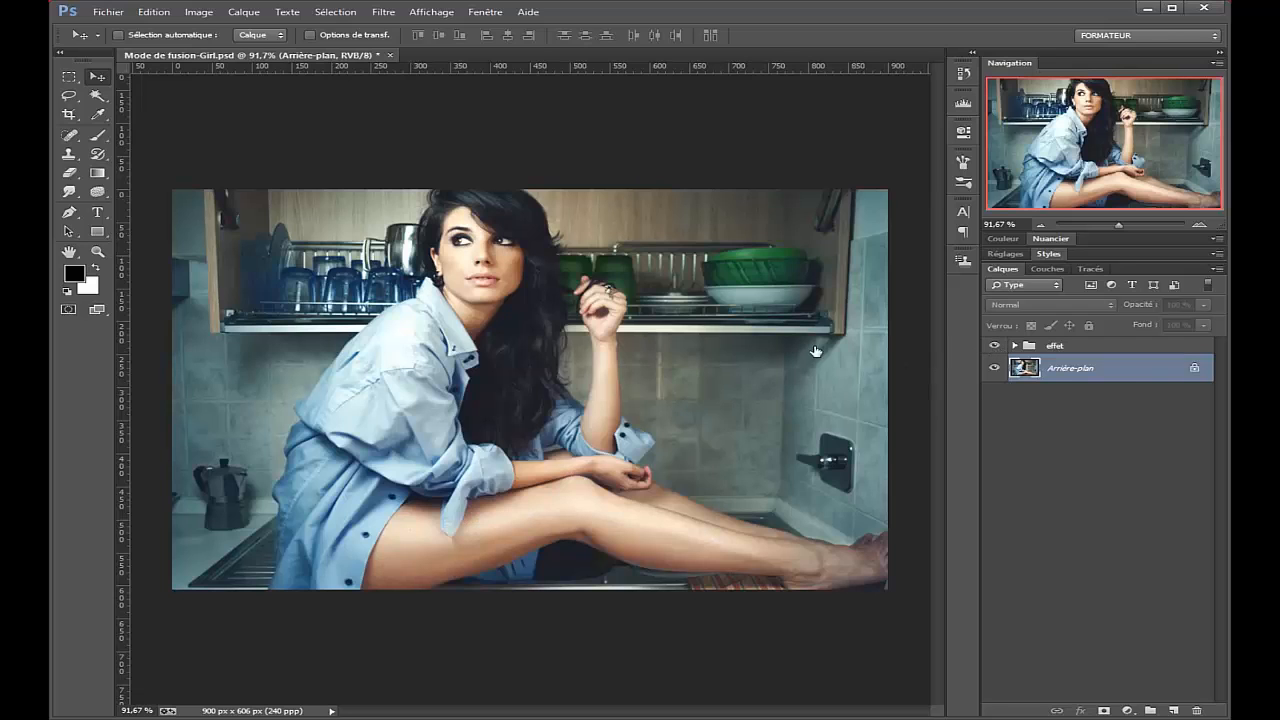
pyautogui.click(994, 347)
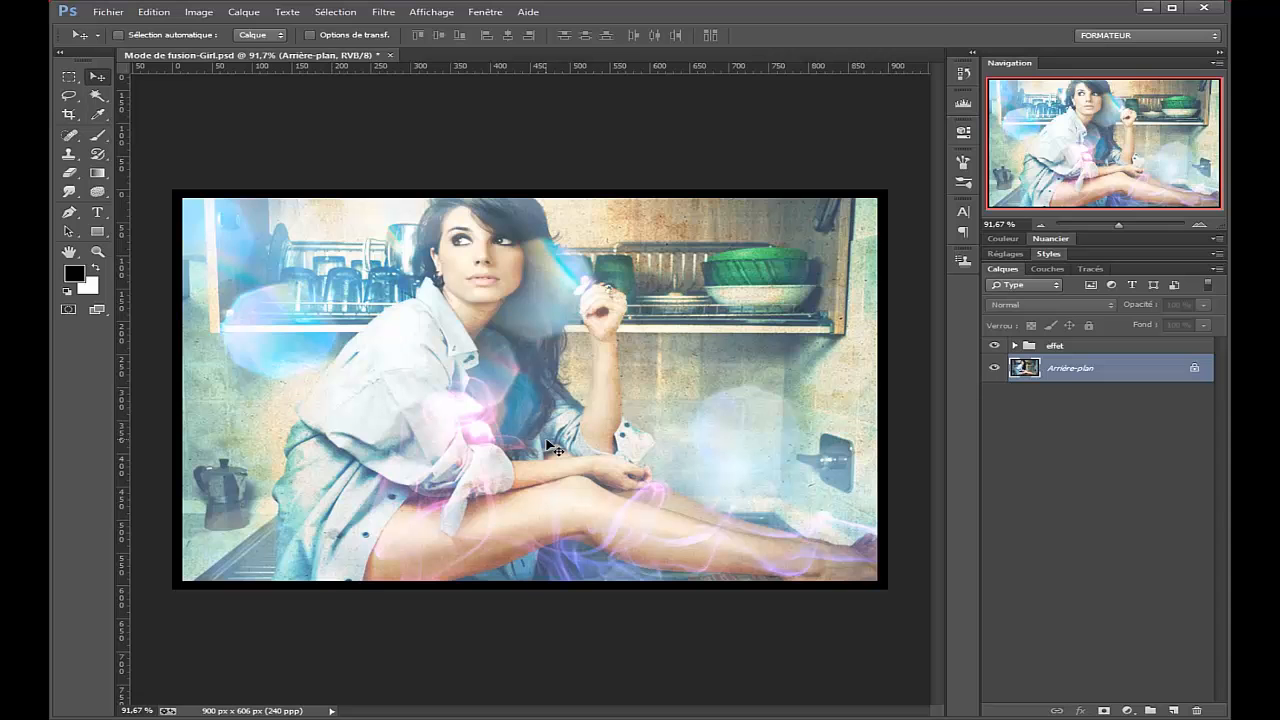
# Open model-2.jpg from the Mode de Fusion folder and fit the image to the window.
pyautogui.hotkey('ctrl', 'o')
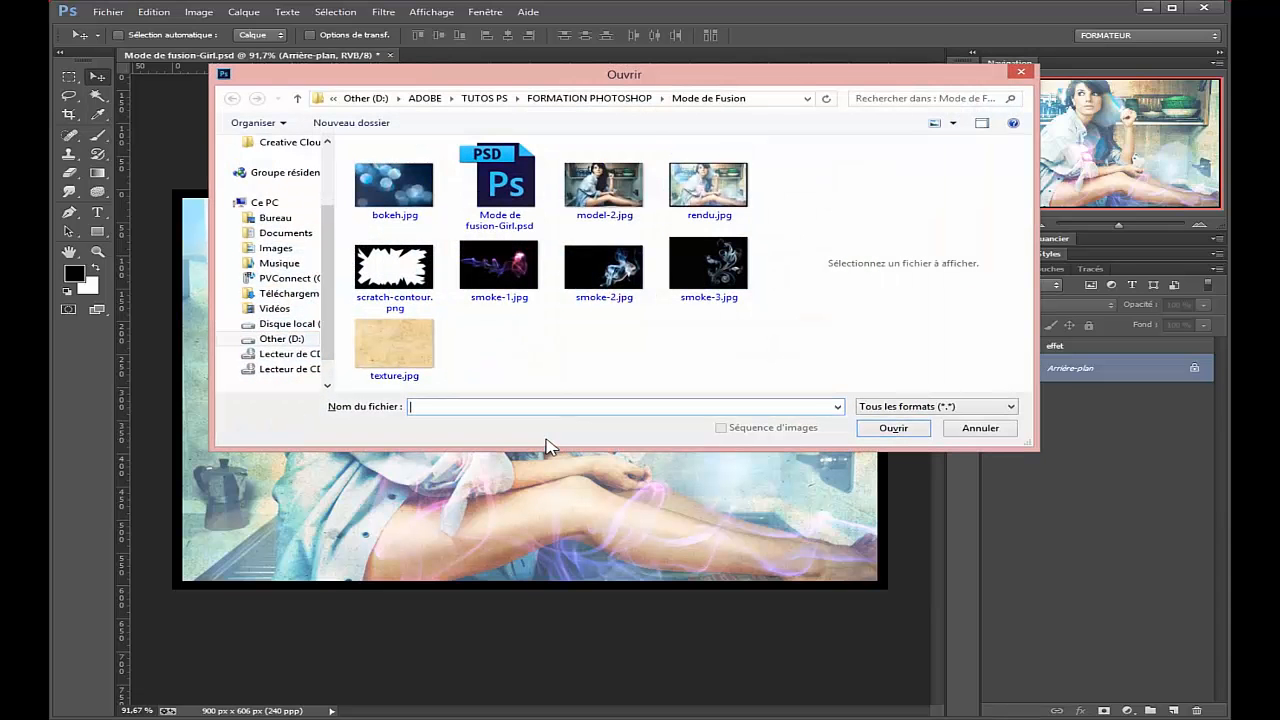
pyautogui.click(617, 203)
pyautogui.click(900, 430)
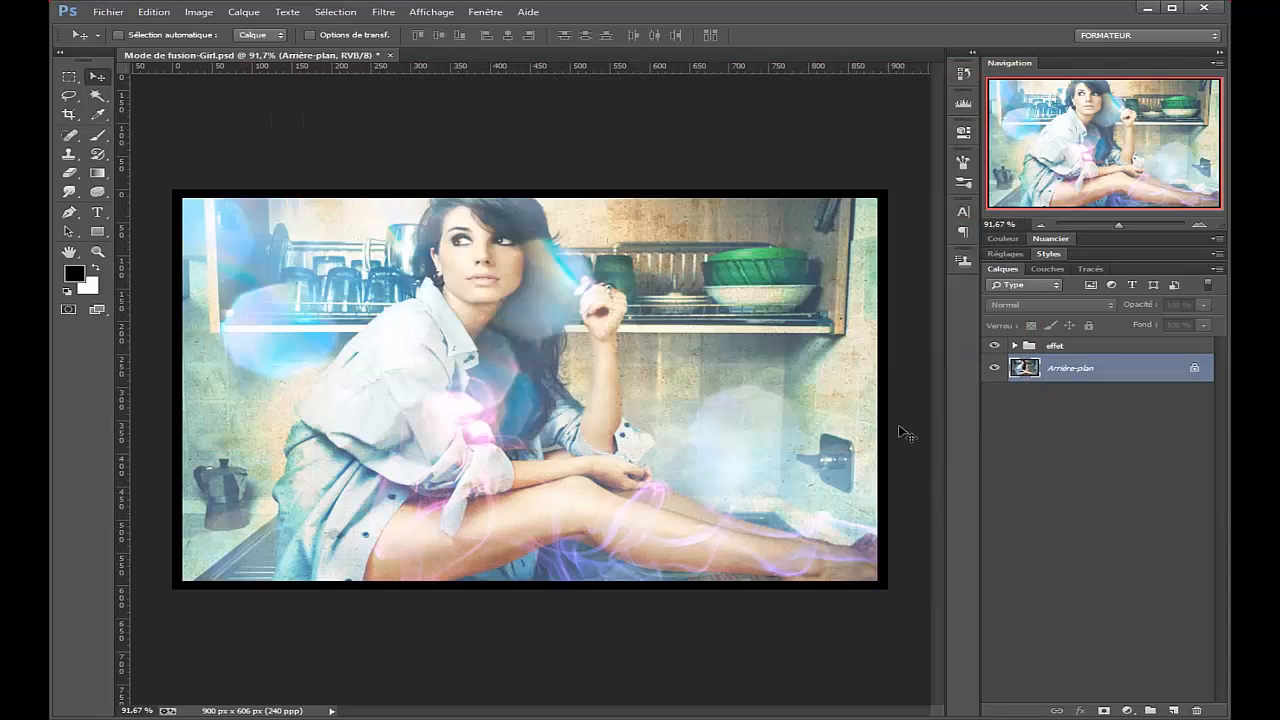
pyautogui.hotkey('ctrl', '0')
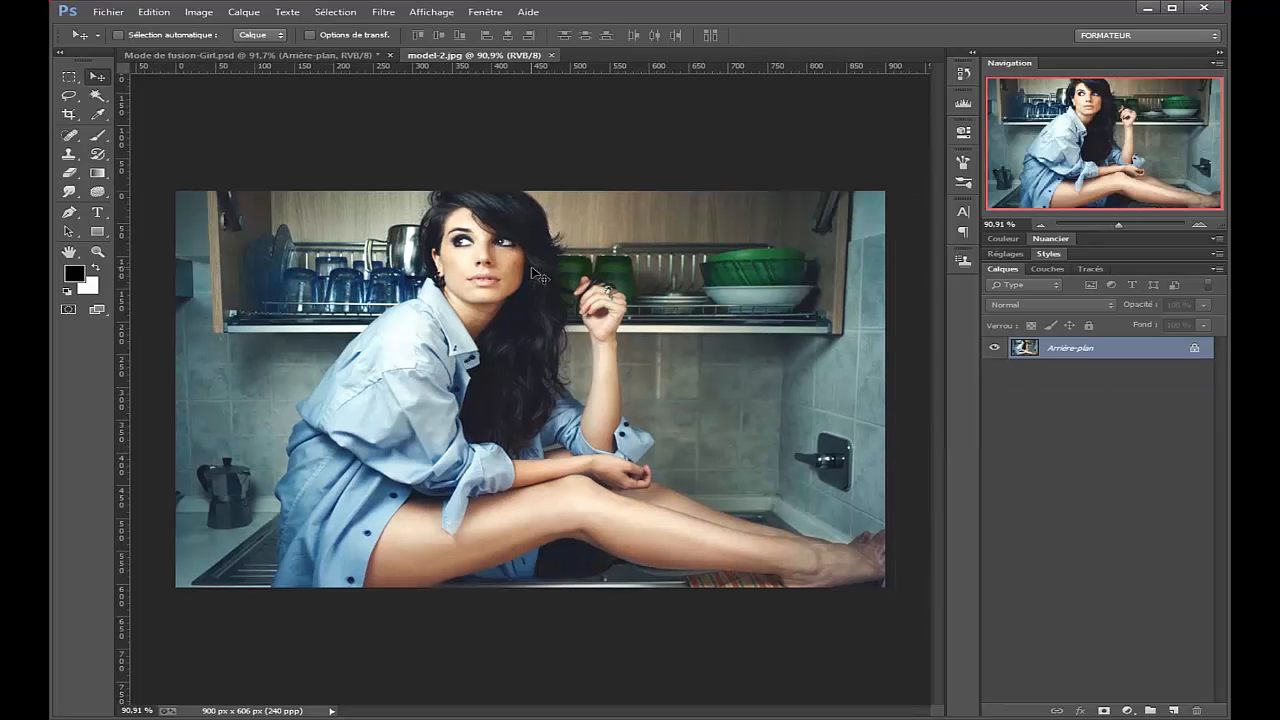
# Place texture.jpg over the photo and stretch it horizontally on both sides to cover the whole canvas.
pyautogui.click(109, 12)
pyautogui.click(145, 247)
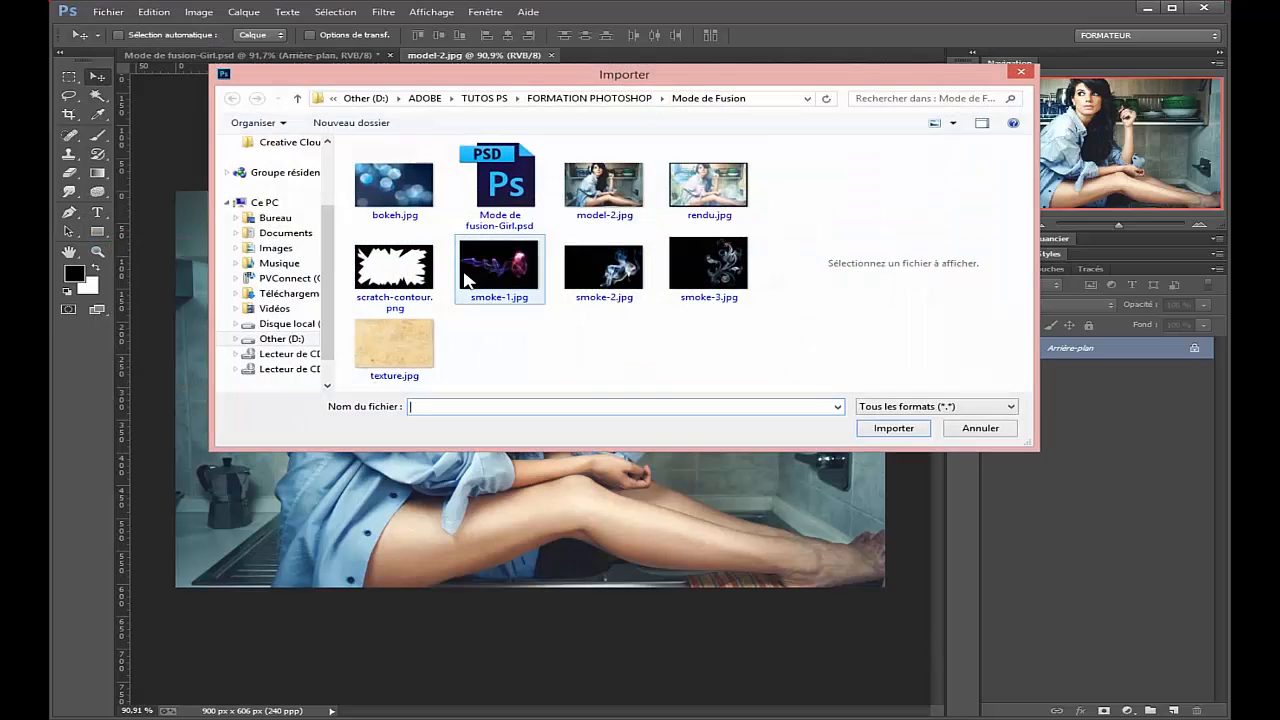
pyautogui.click(394, 348)
pyautogui.click(912, 428)
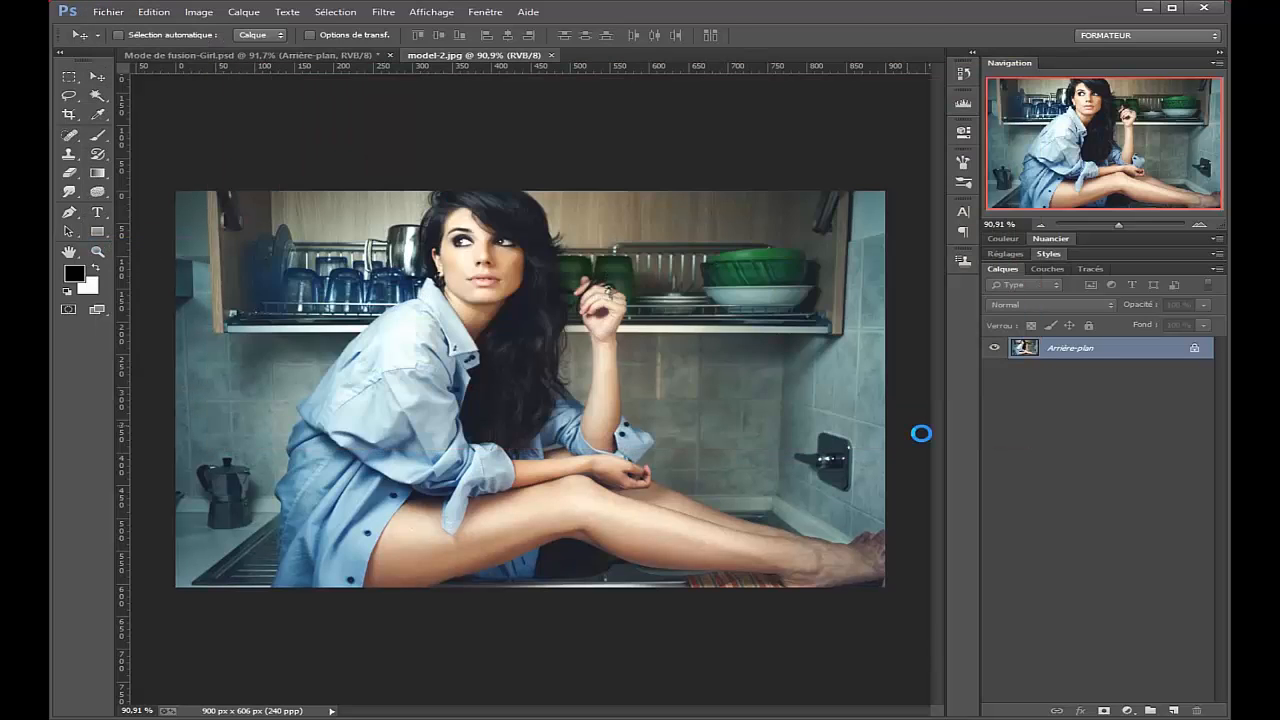
pyautogui.moveTo(853, 397); pyautogui.dragTo(889, 397)
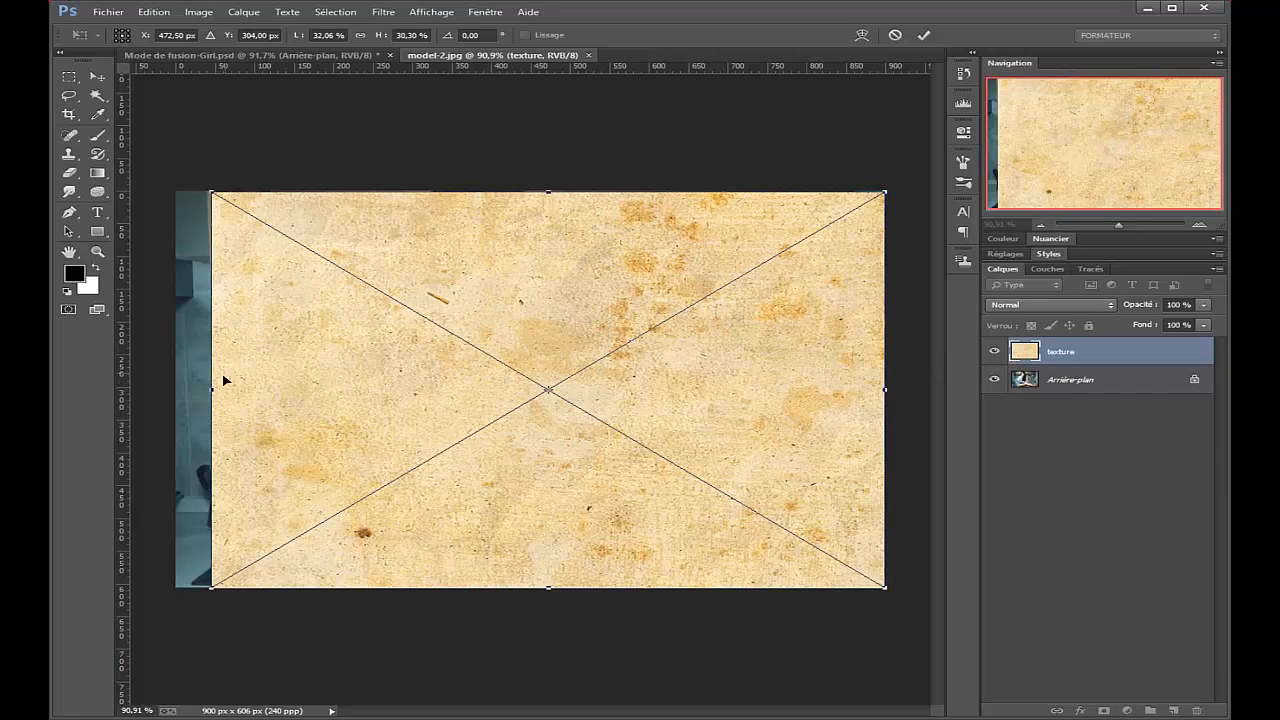
pyautogui.moveTo(211, 390); pyautogui.dragTo(181, 396)
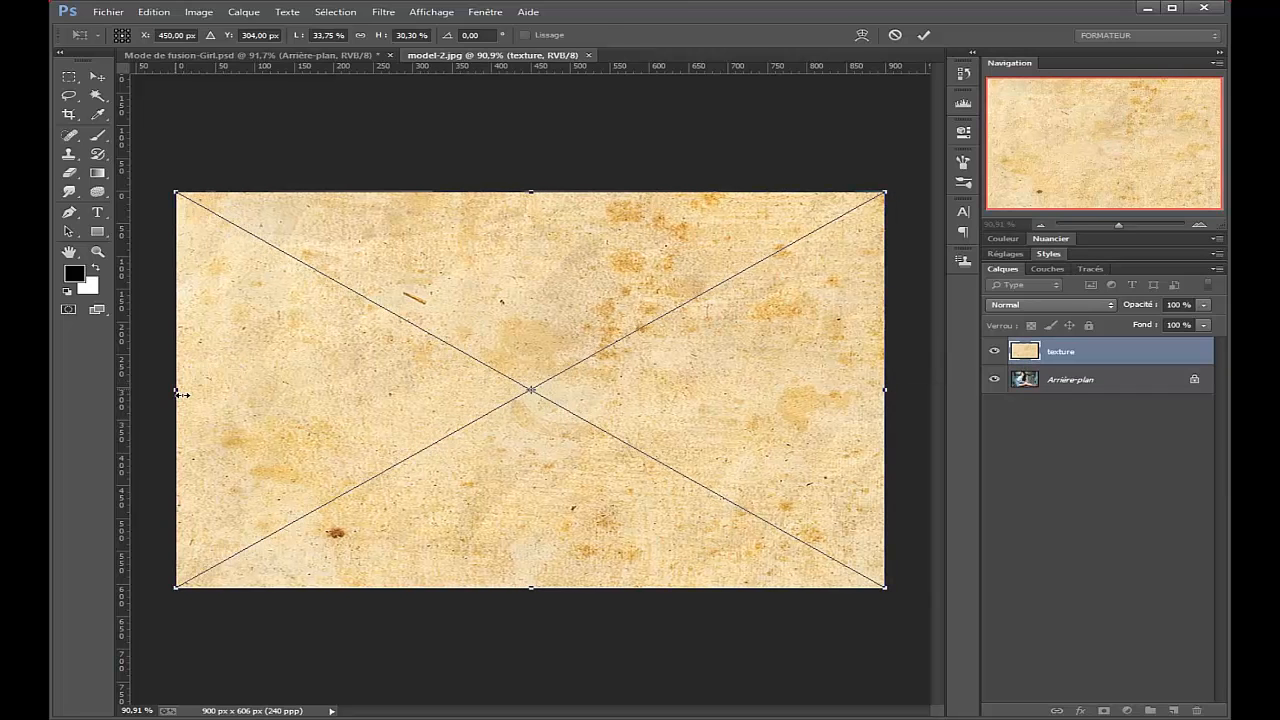
pyautogui.press('Return')
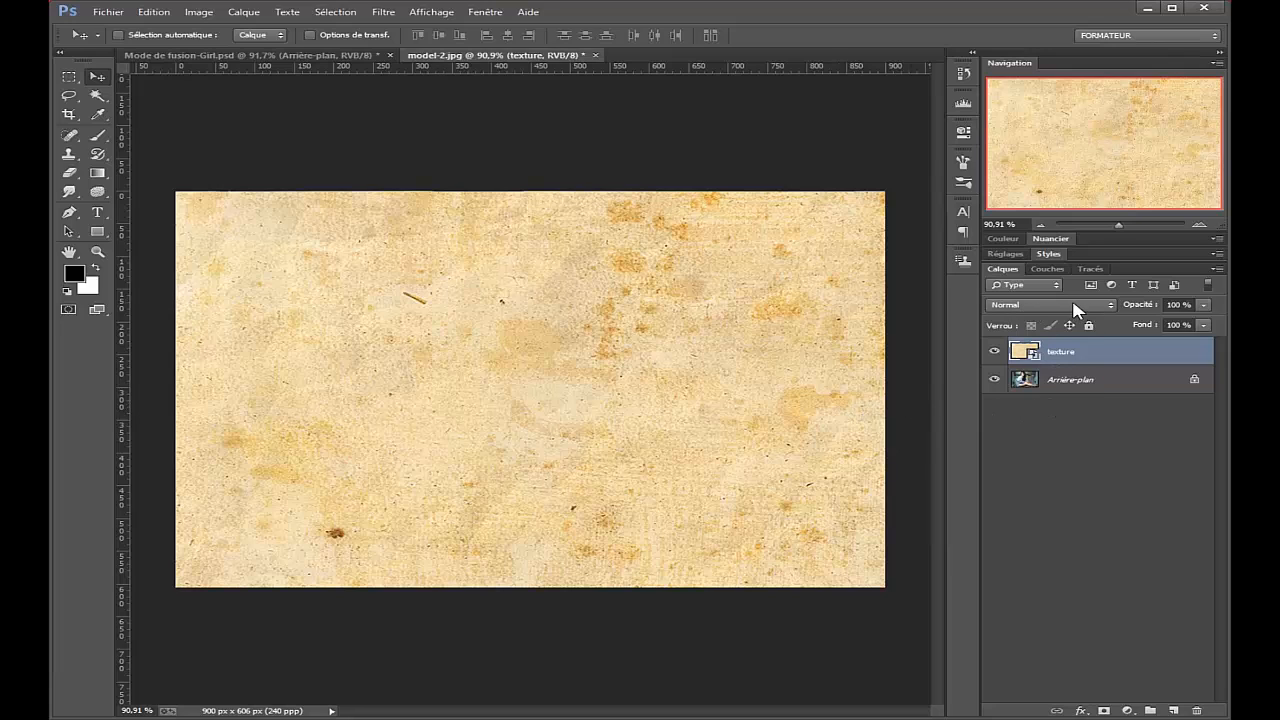
# Check the finished reference document and try the Lumière tamisée and Incrustation blending modes on the texture layer.
pyautogui.hotkey('ctrl', 'Tab')
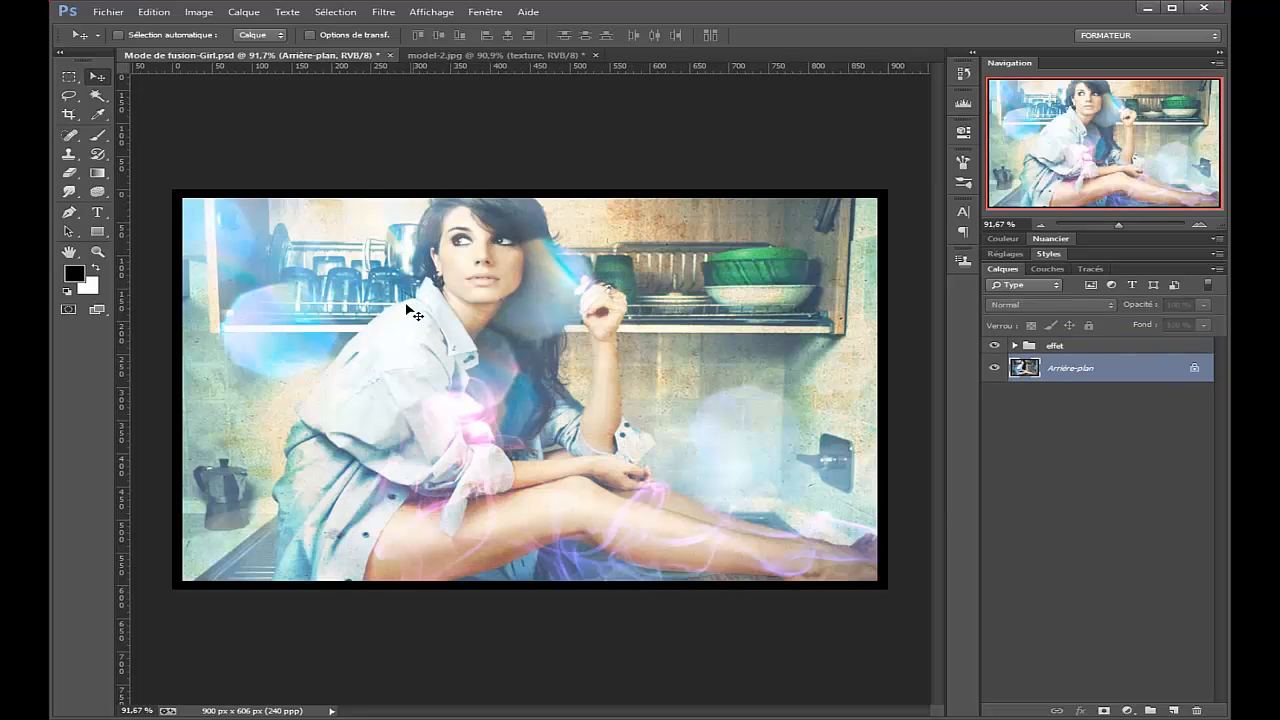
pyautogui.click(485, 57)
pyautogui.click(1066, 306)
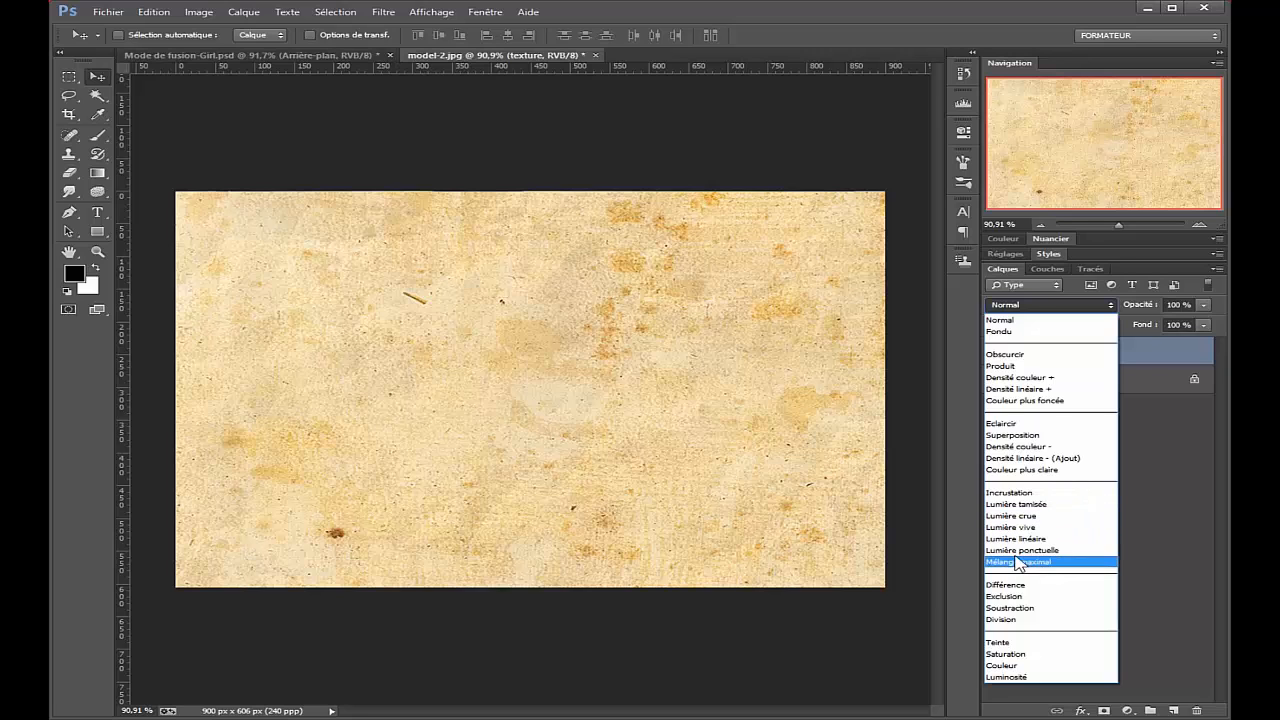
pyautogui.click(1027, 505)
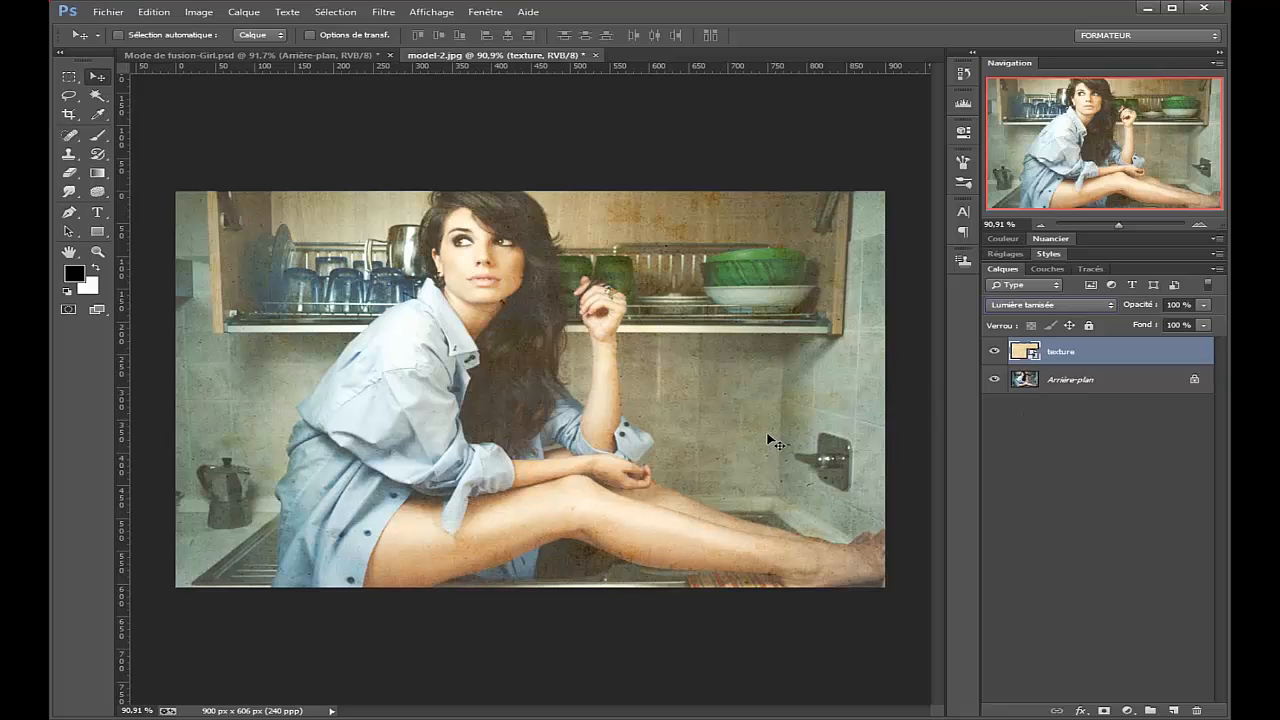
pyautogui.click(1050, 305)
pyautogui.click(1013, 492)
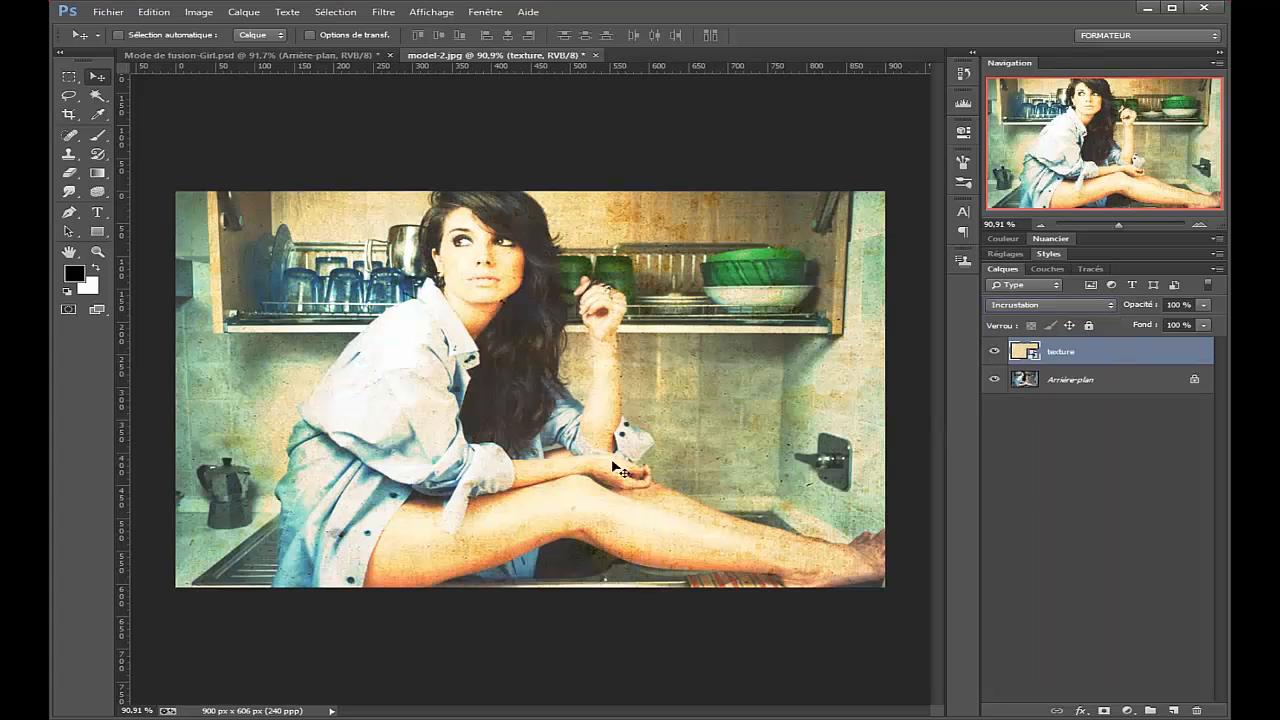
pyautogui.press('Up')
pyautogui.press('Down')
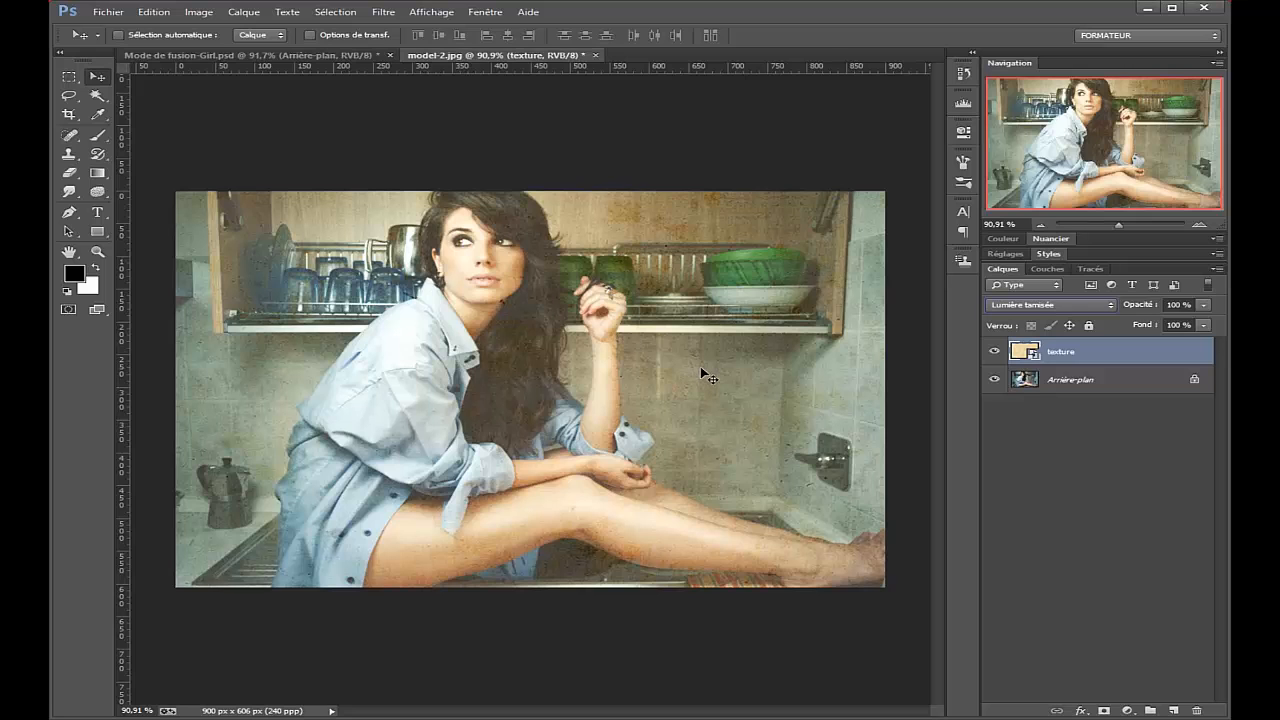
# Set the texture layer's blending mode to Incrustation and its opacity to 59 %.
pyautogui.click(1050, 304)
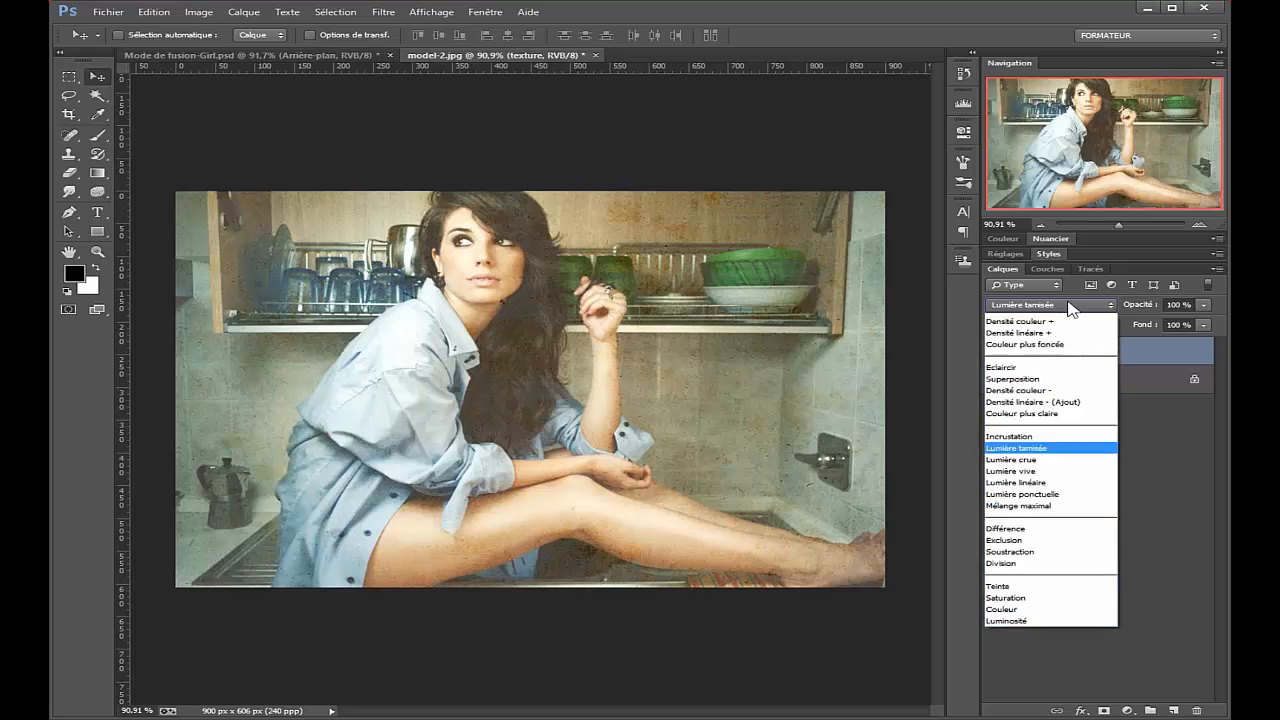
pyautogui.click(1022, 493)
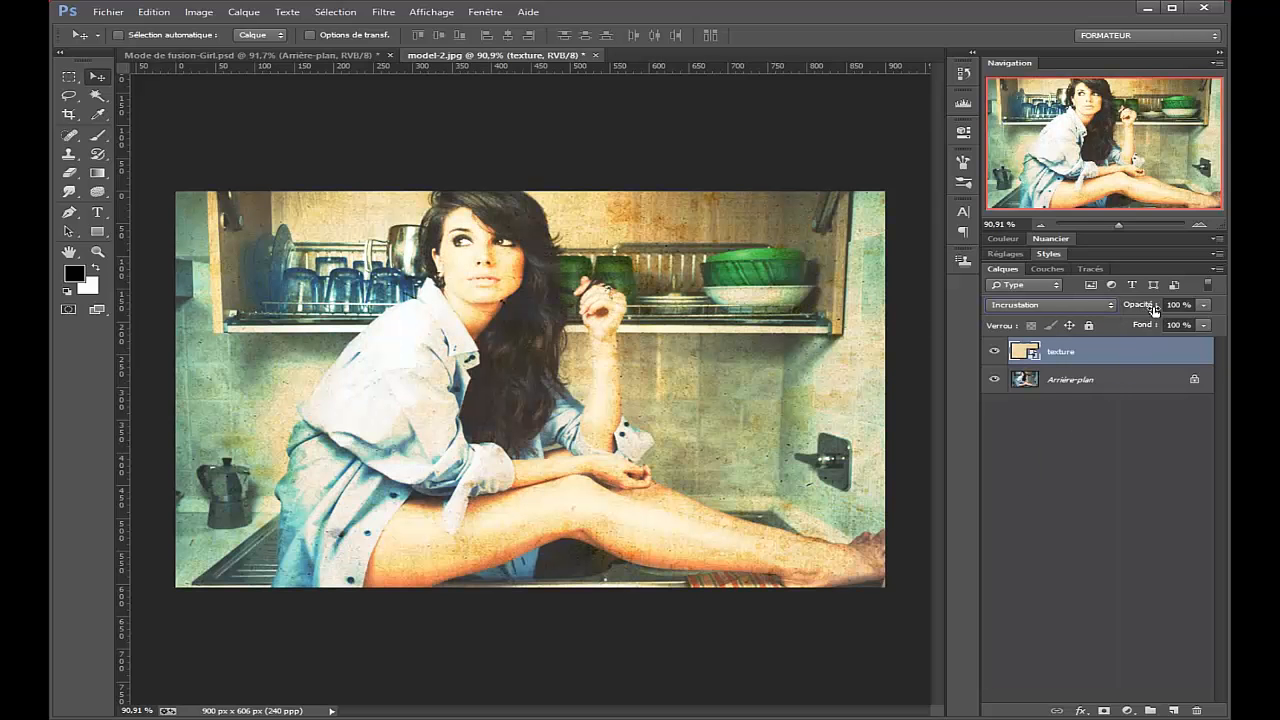
pyautogui.moveTo(1152, 308); pyautogui.dragTo(1116, 312)
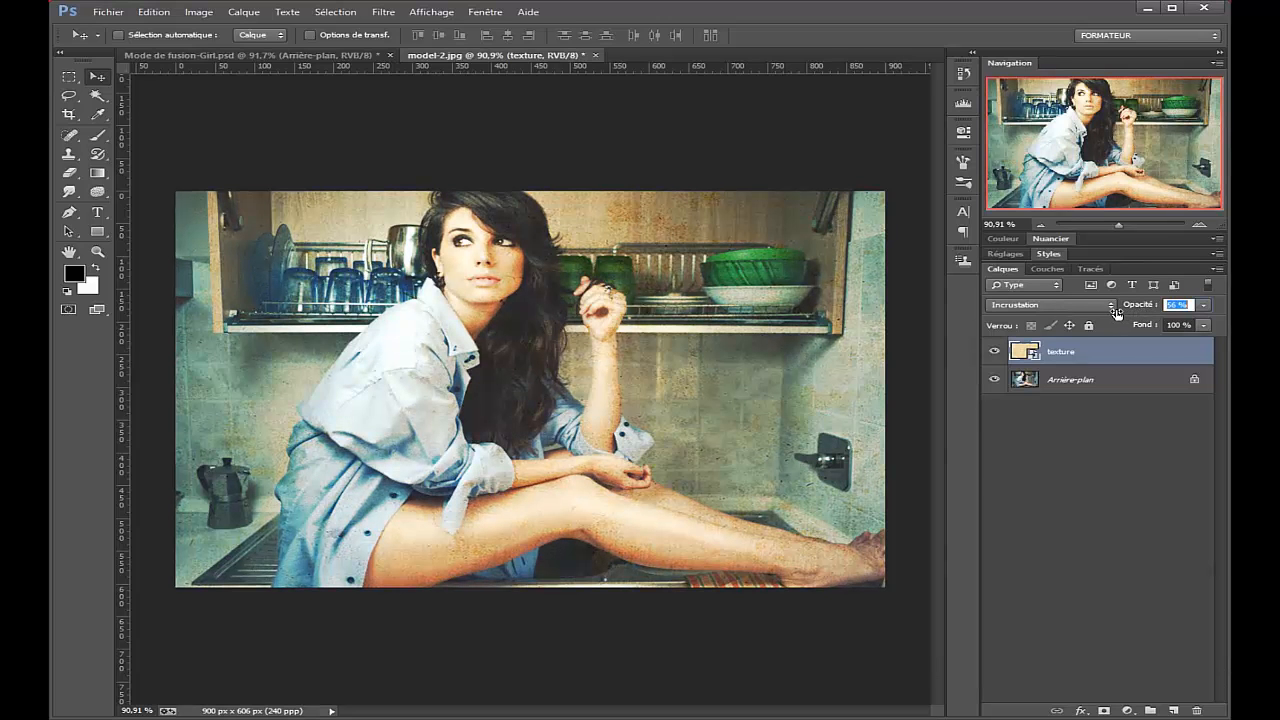
pyautogui.hotkey('ctrl', '1')
# Place bokeh.jpg above the texture layer and stretch it vertically to cover the whole canvas.
pyautogui.click(108, 12)
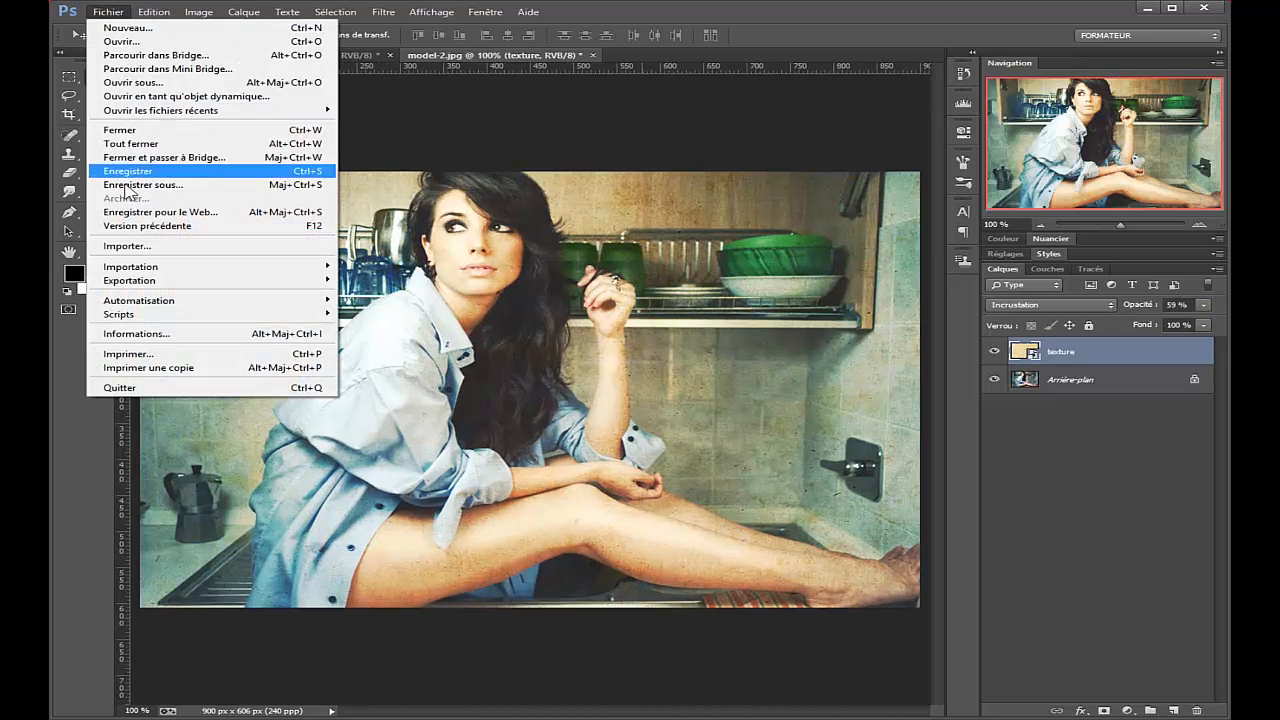
pyautogui.click(140, 246)
pyautogui.click(425, 190)
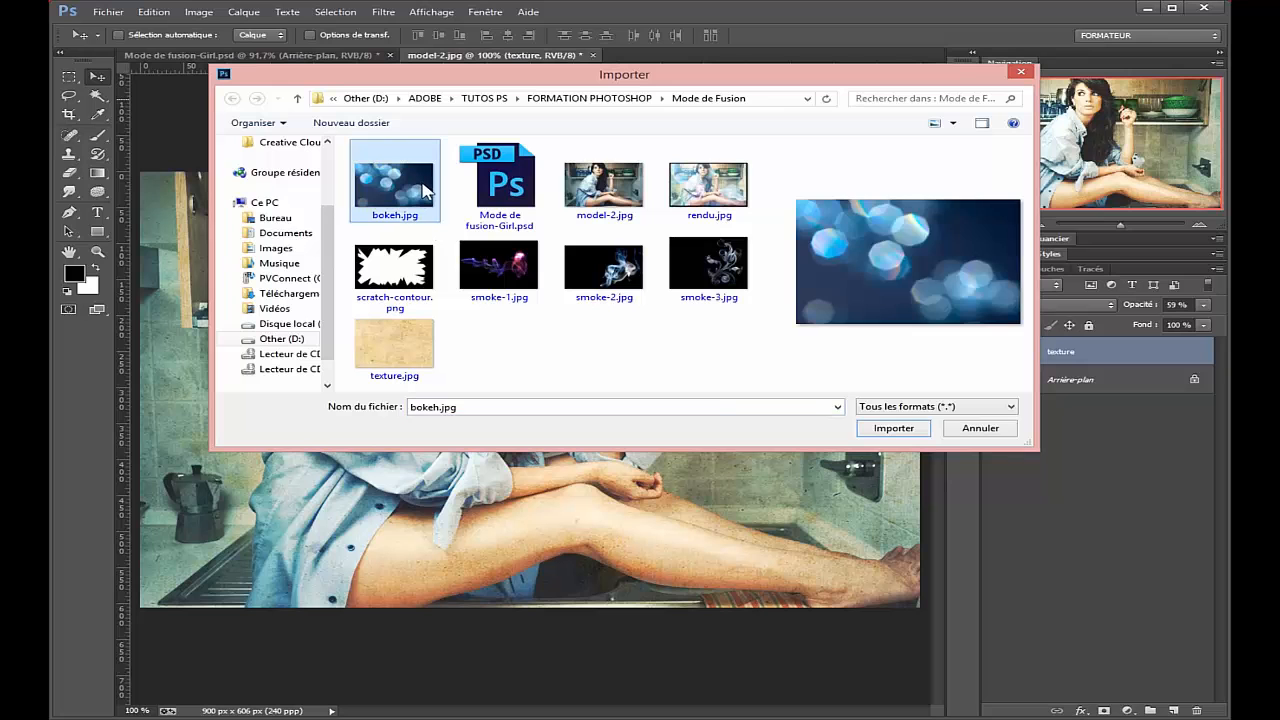
pyautogui.press('Return')
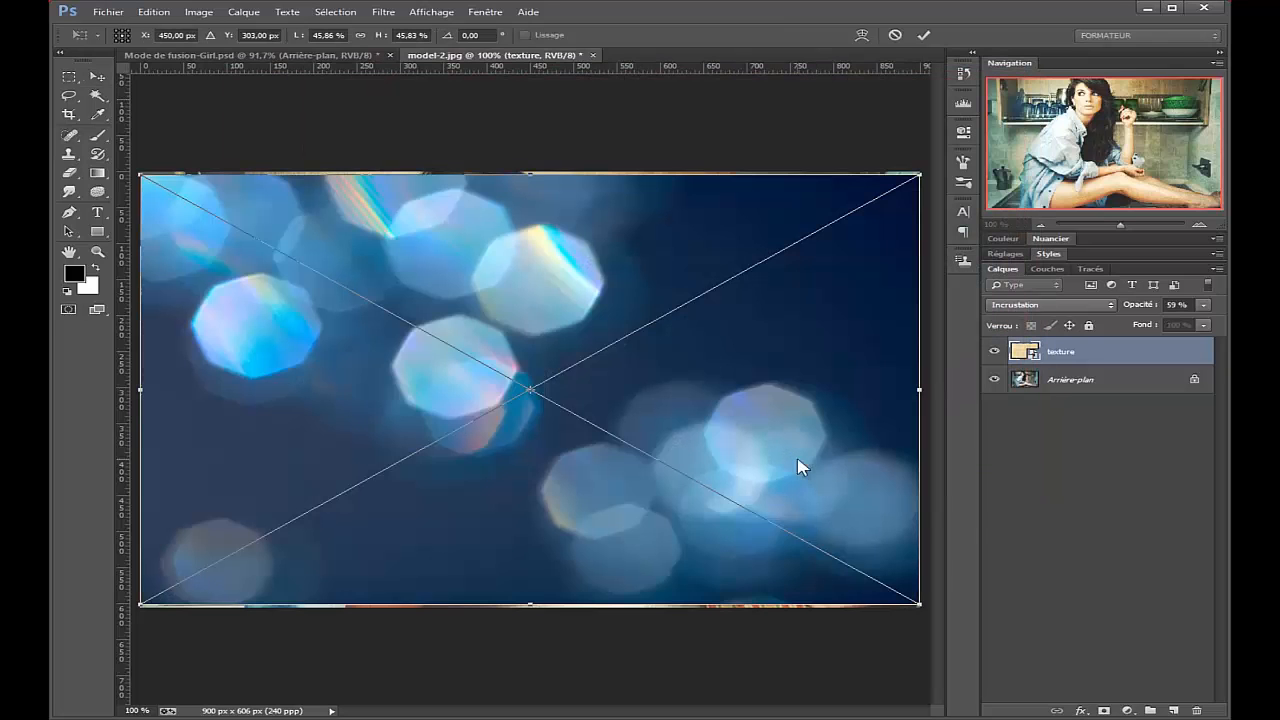
pyautogui.scroll(-1, 586, 358)
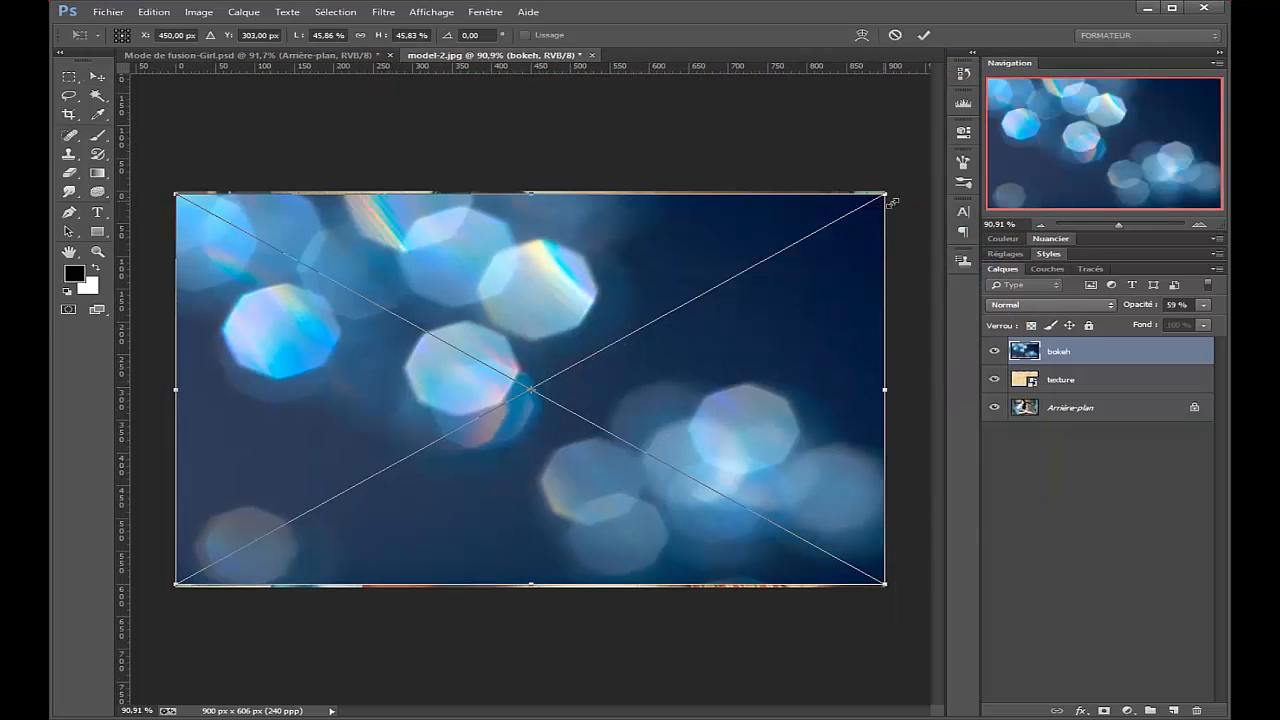
pyautogui.moveTo(891, 197); pyautogui.dragTo(892, 194)
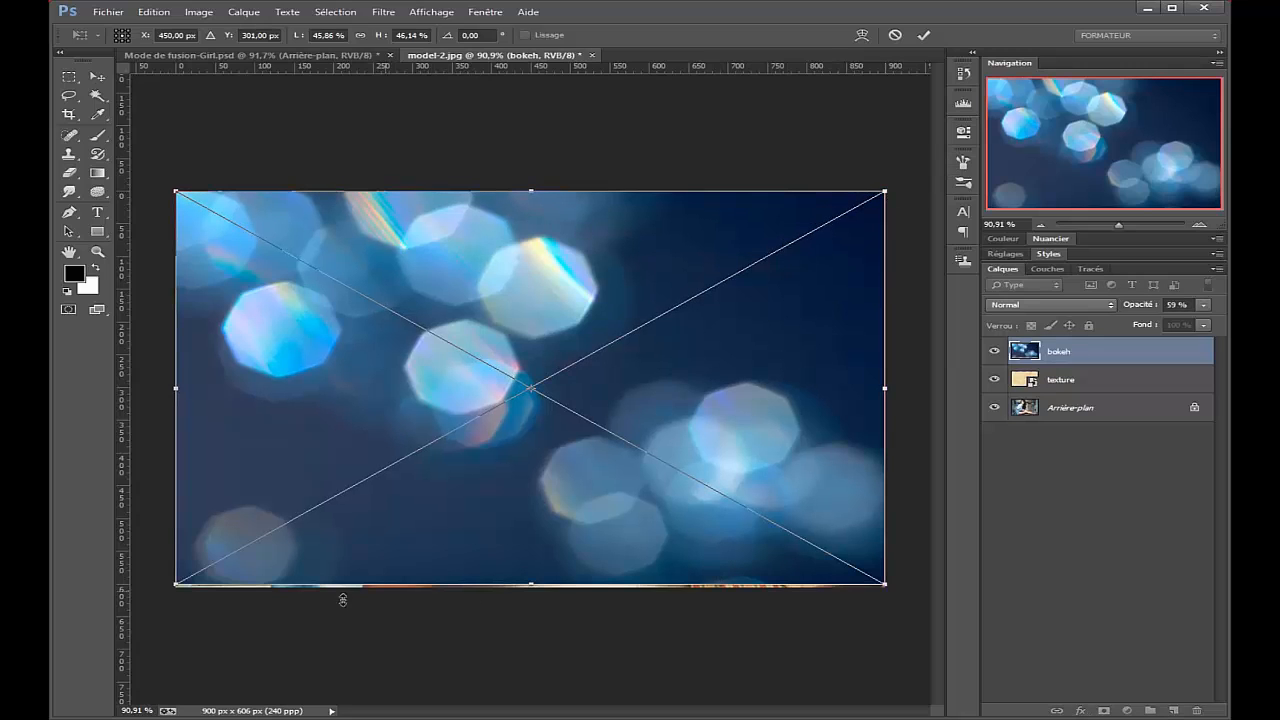
pyautogui.moveTo(182, 590); pyautogui.dragTo(183, 593)
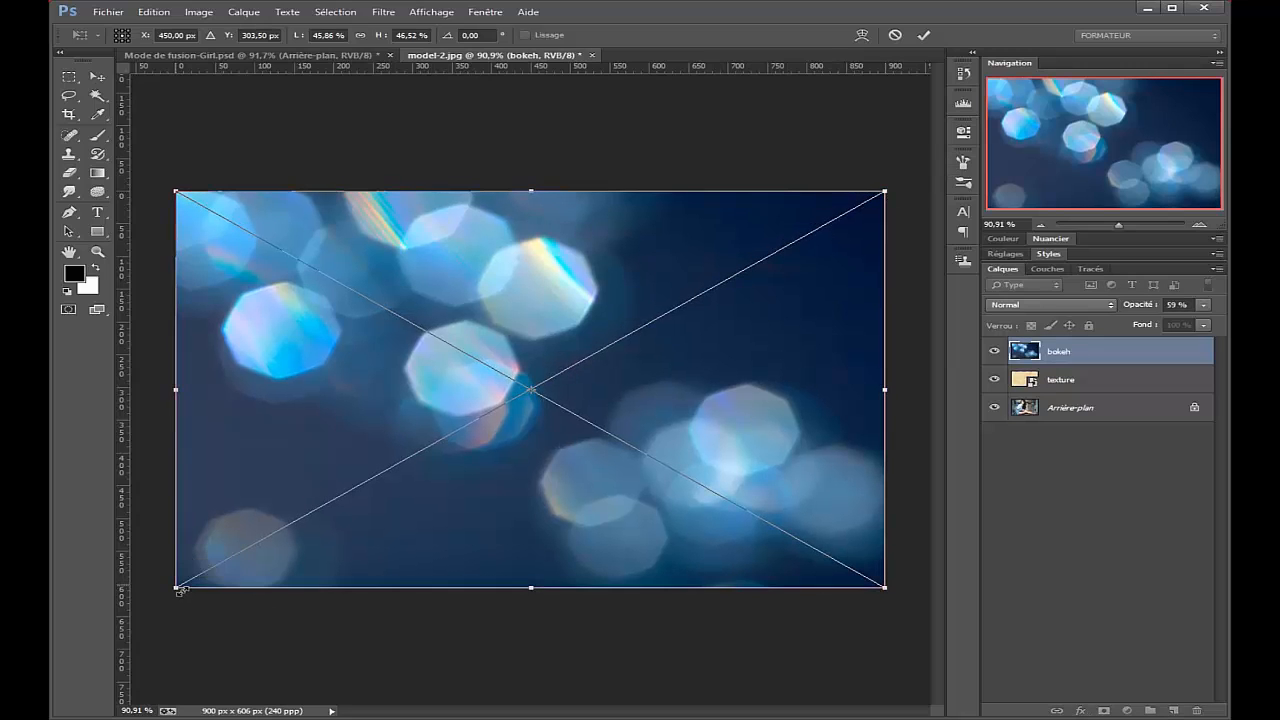
pyautogui.press('Return')
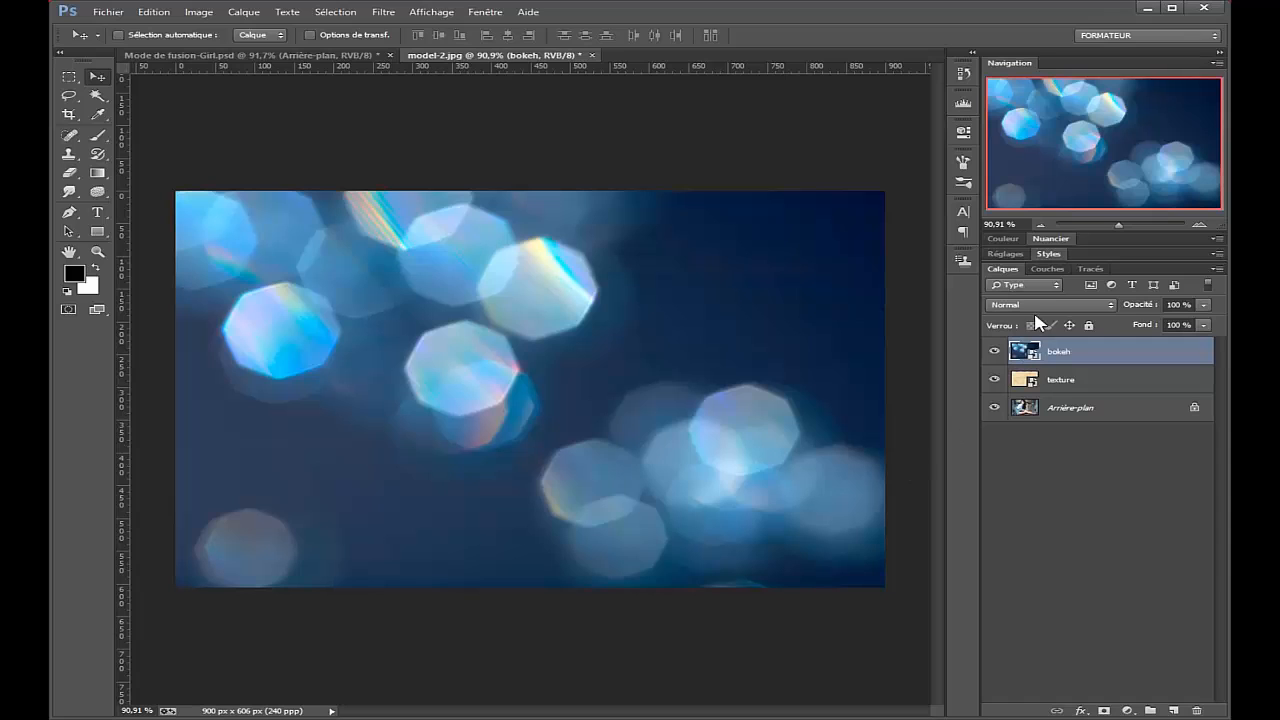
# Set the bokeh layer's blending mode to Superposition with 70 % opacity, and compare the image with the finished reference document.
pyautogui.click(1005, 306)
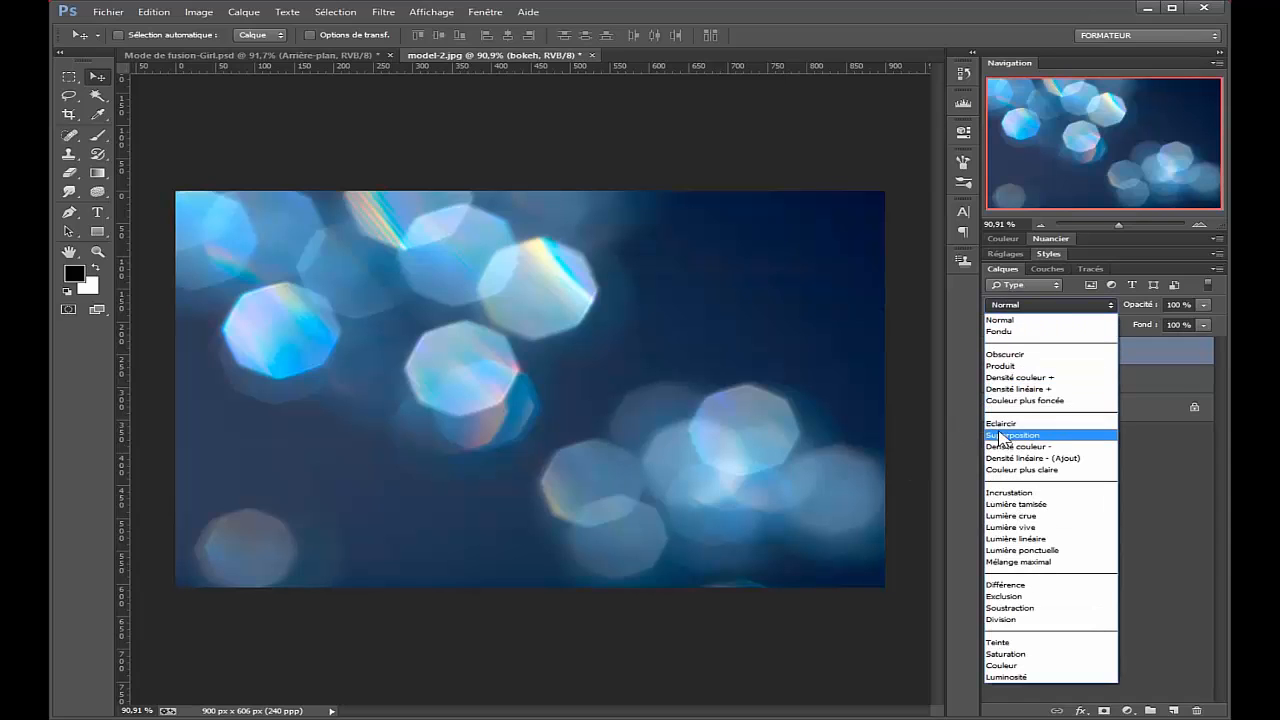
pyautogui.click(1000, 427)
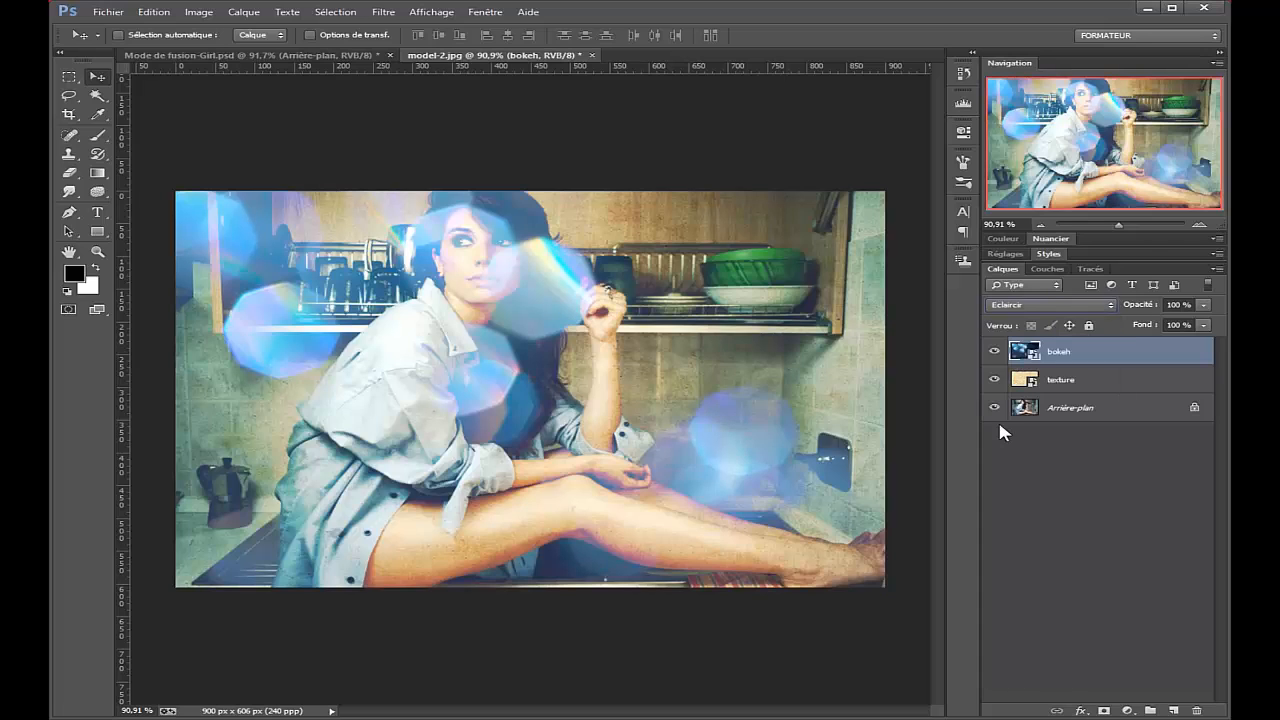
pyautogui.click(1065, 305)
pyautogui.click(1004, 428)
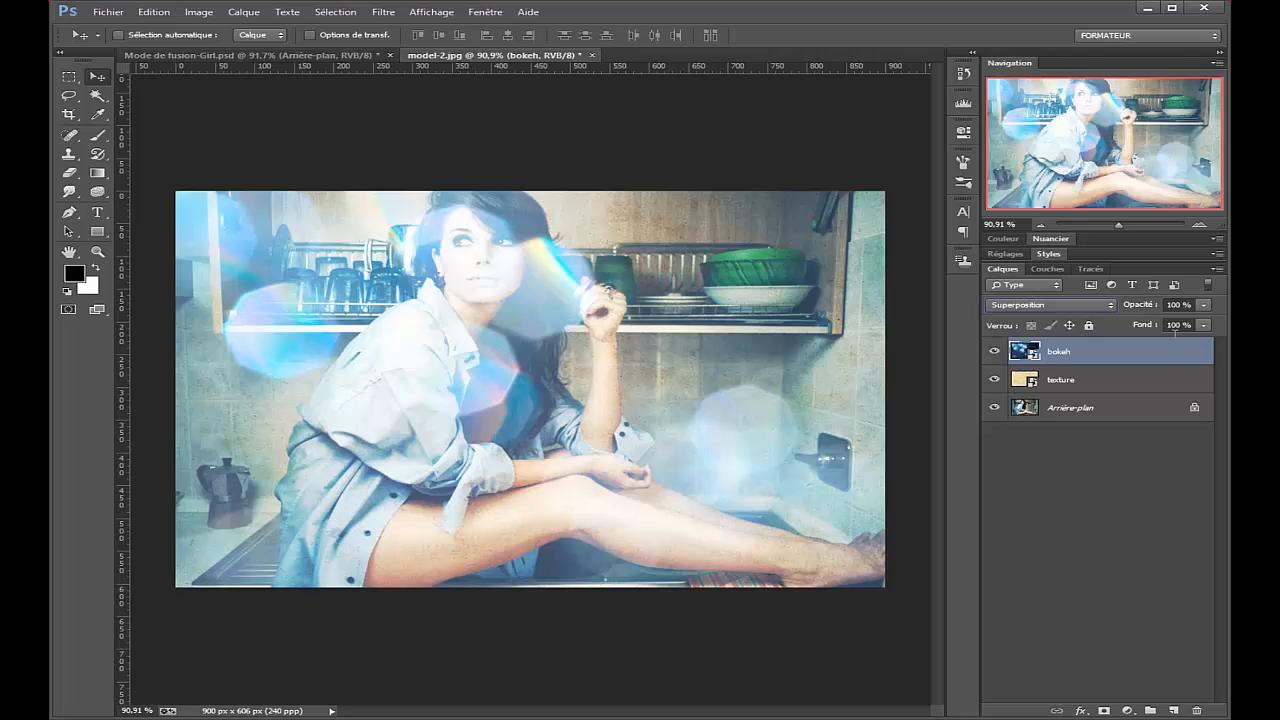
pyautogui.moveTo(1153, 310); pyautogui.dragTo(1134, 309)
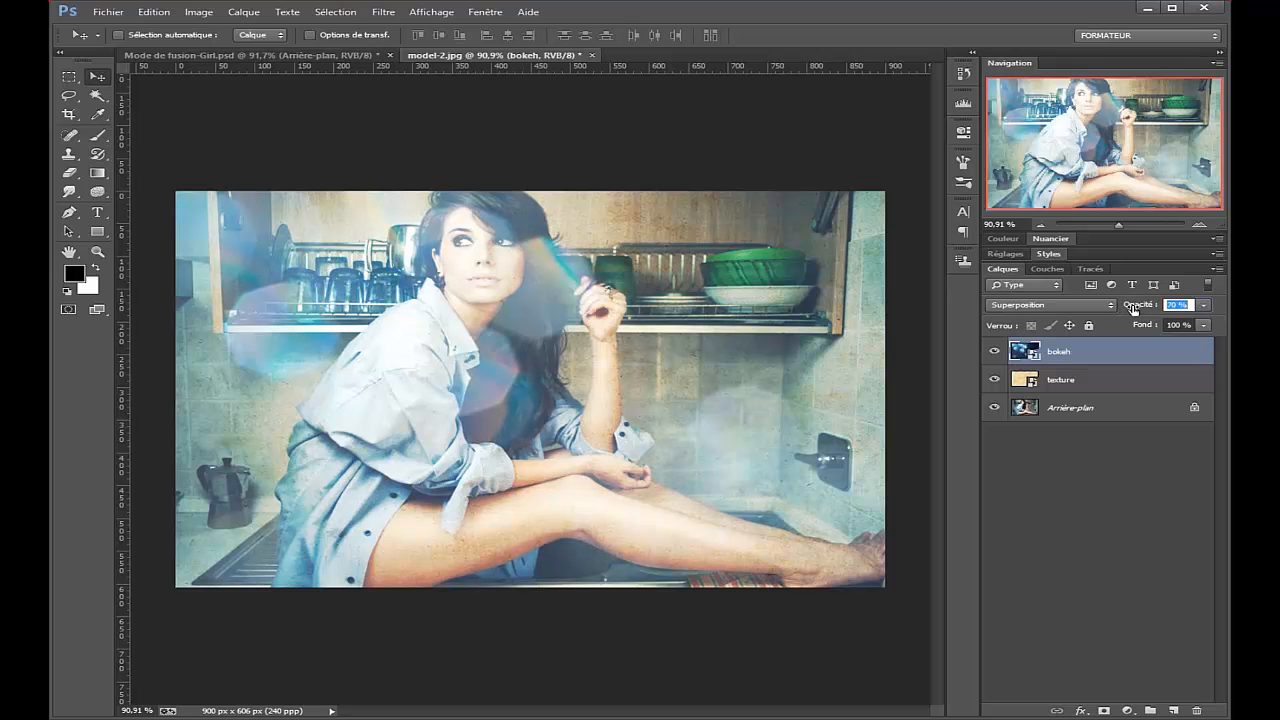
pyautogui.moveTo(1134, 309); pyautogui.dragTo(1134, 309)
pyautogui.click(320, 55)
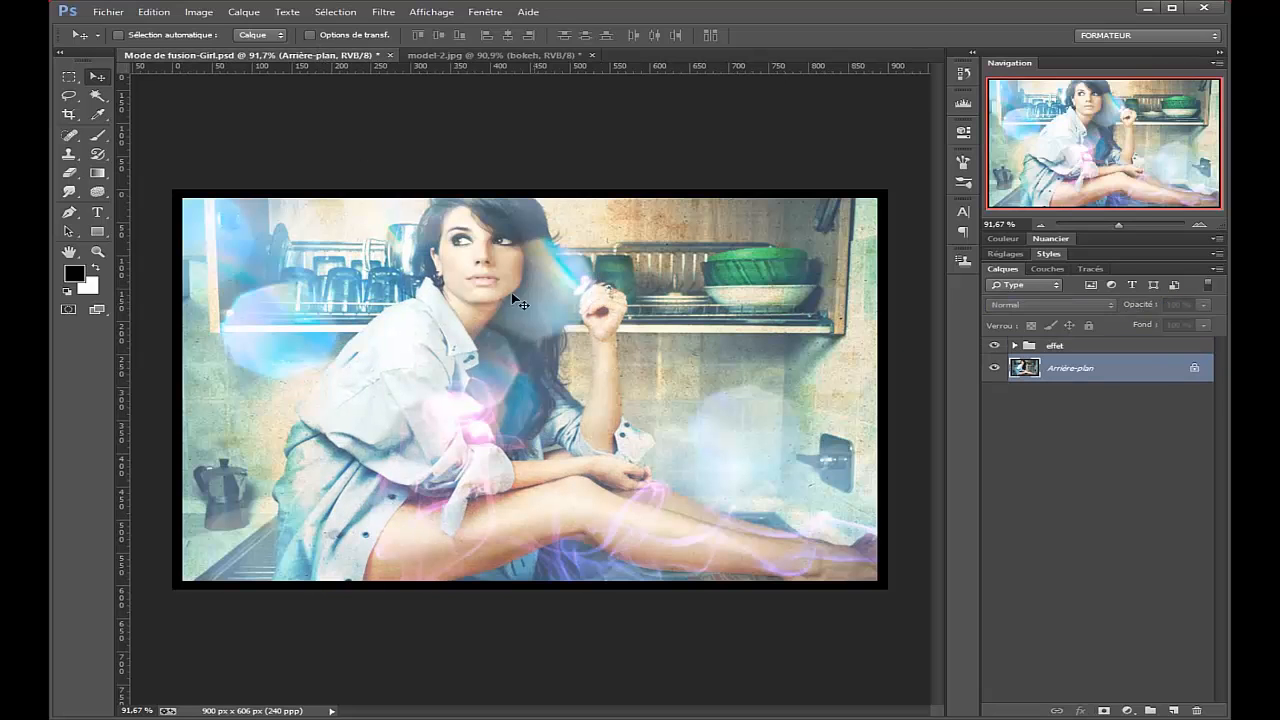
pyautogui.click(518, 57)
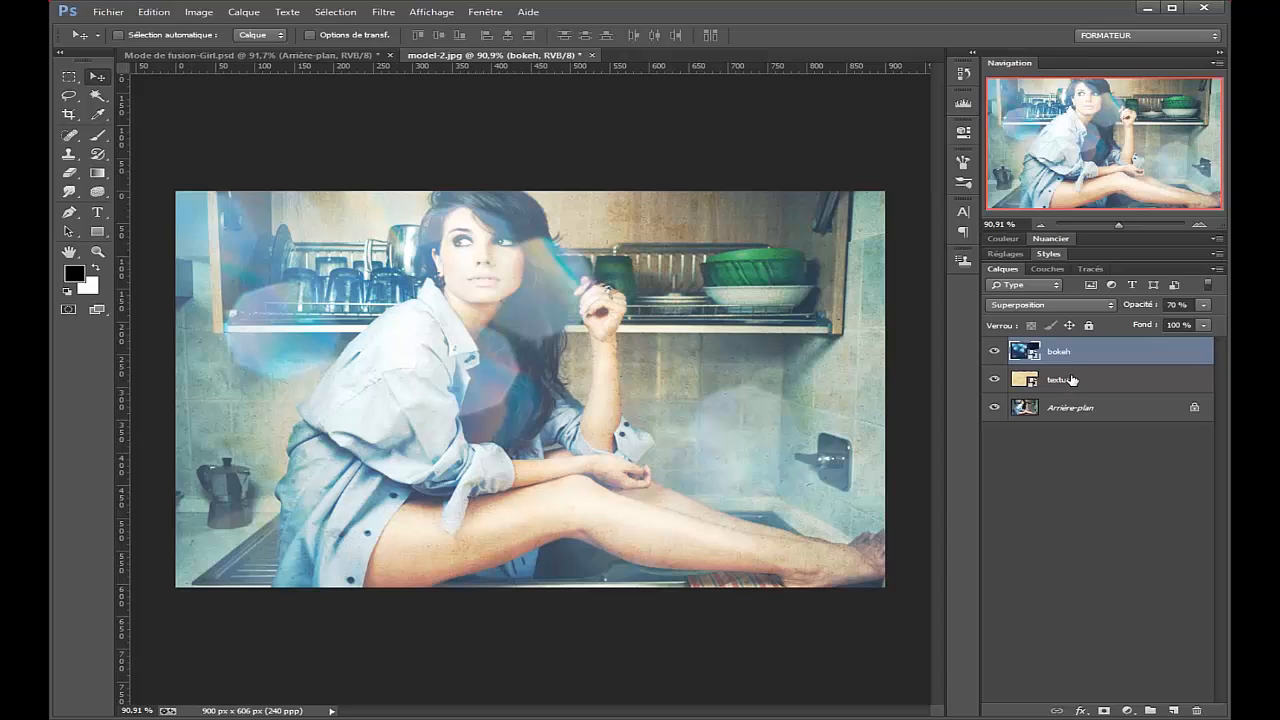
# Group the bokeh and texture layers and name the group Effet.
pyautogui.keyDown('shift'); pyautogui.click(1076, 386); pyautogui.keyUp('shift')
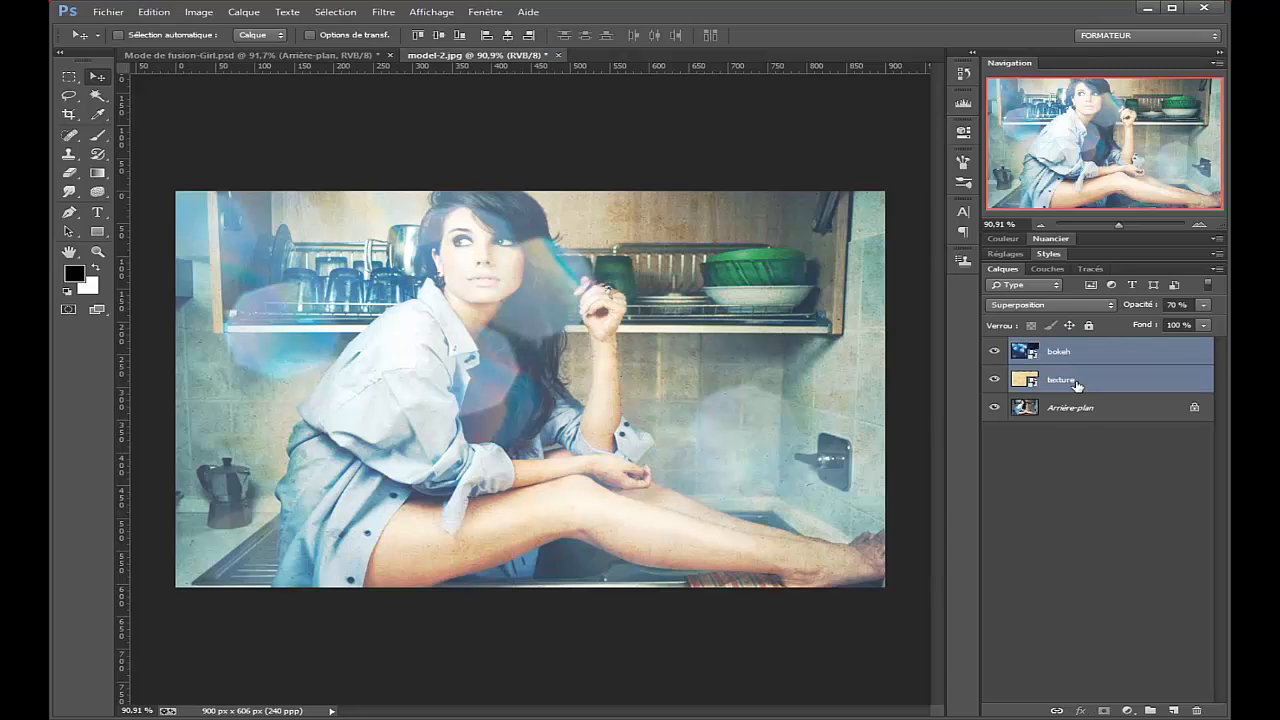
pyautogui.hotkey('ctrl', 'g')
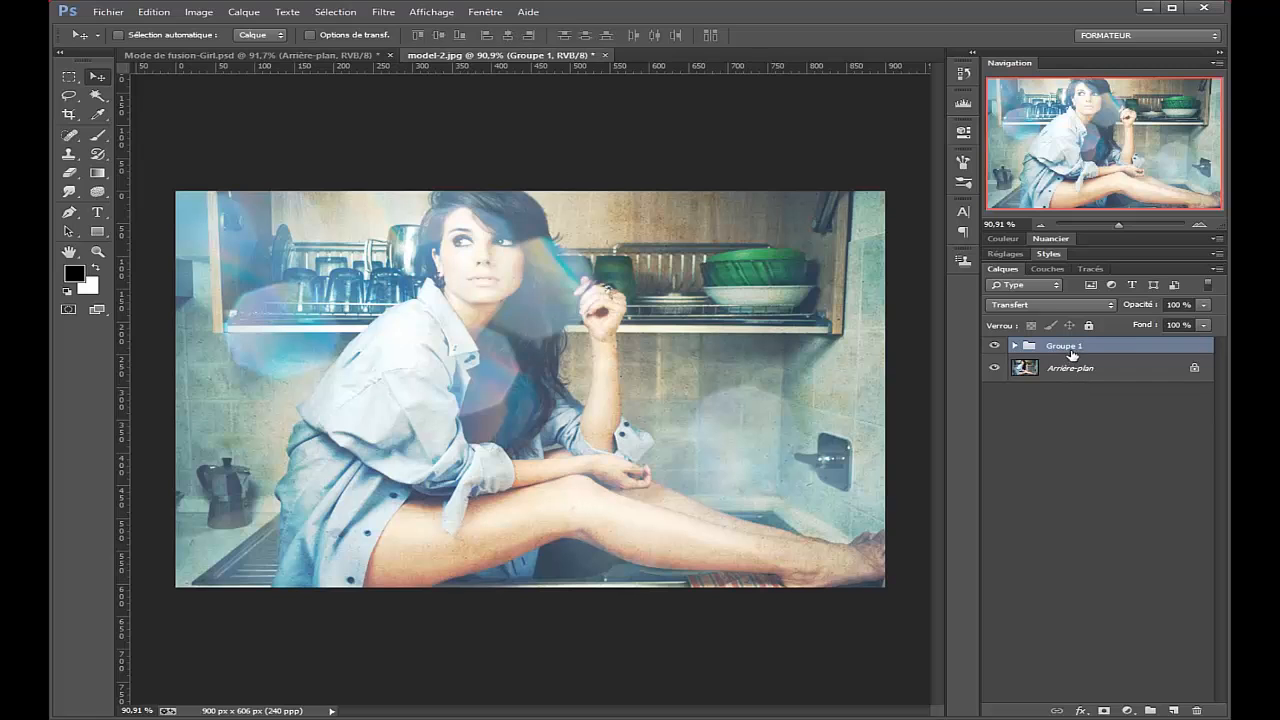
pyautogui.doubleClick(1066, 346)
pyautogui.write('Effet')
pyautogui.press('Return')
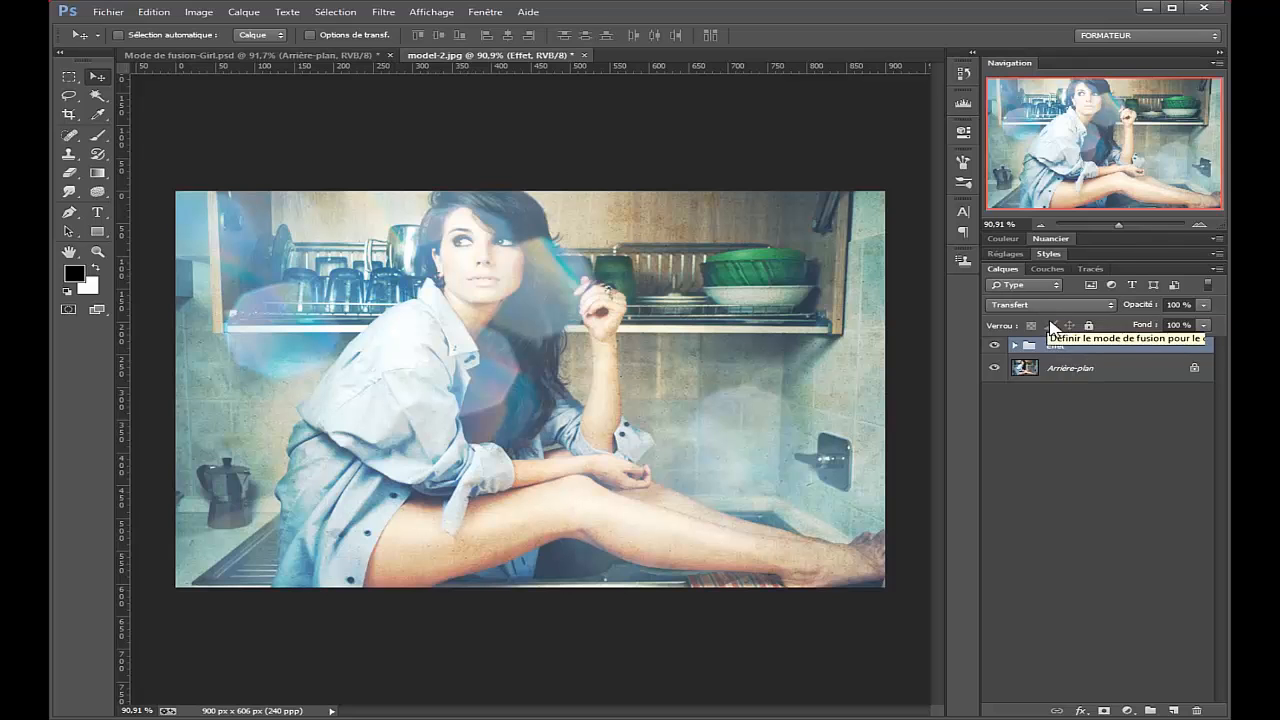
# Compare the current image with the finished reference document Mode de fusion-Girl.psd.
pyautogui.click(250, 14)
pyautogui.click(331, 56)
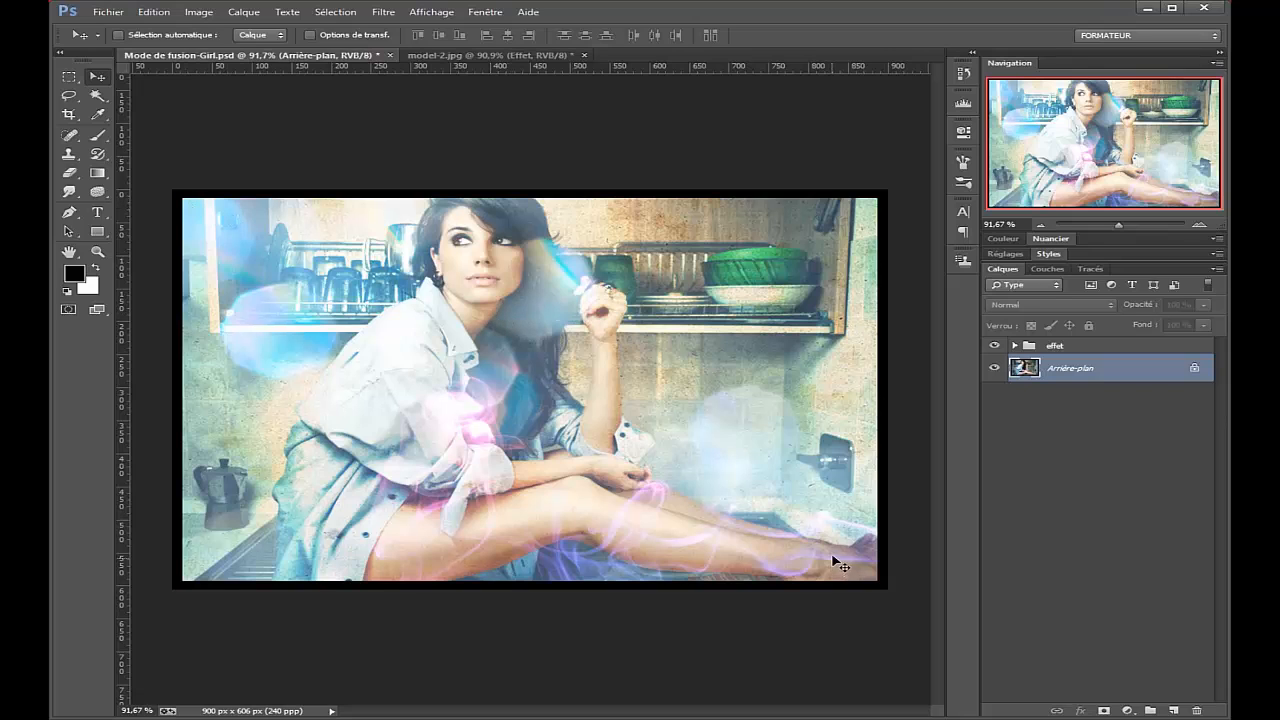
pyautogui.click(494, 58)
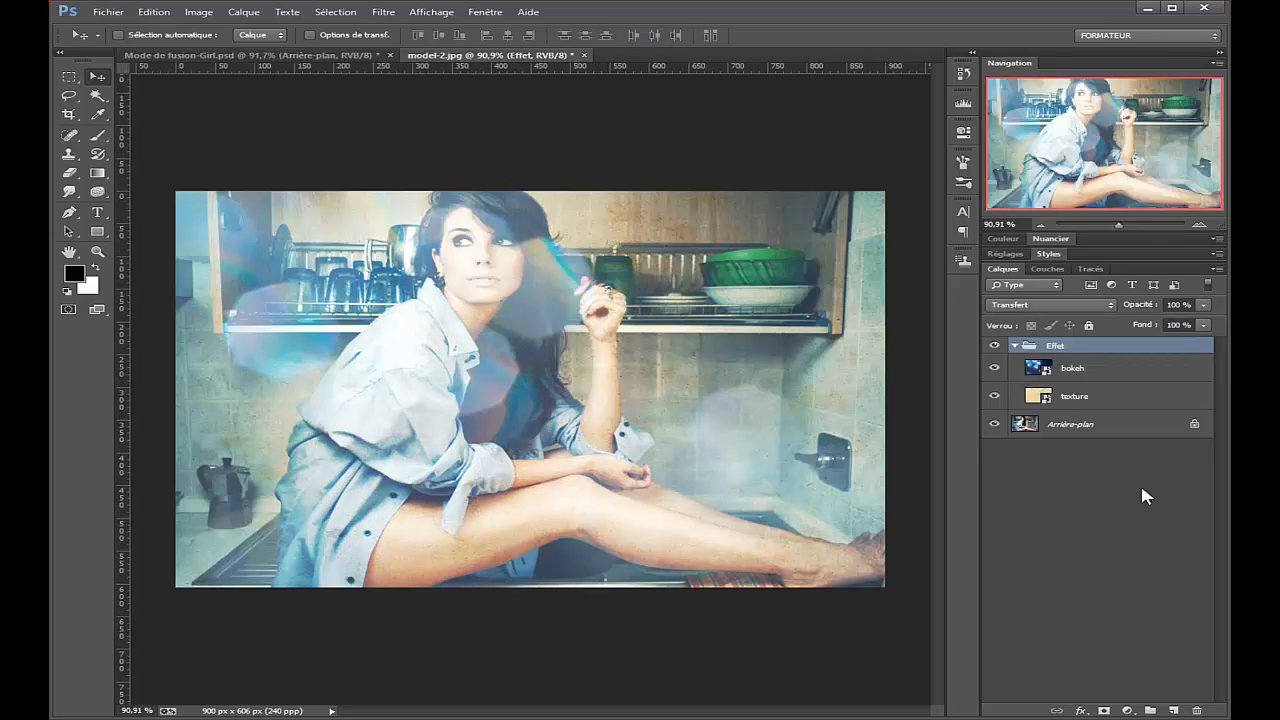
# Create a new layer above bokeh in the Effet group, name it bordure and fill it with white.
pyautogui.click(1137, 373)
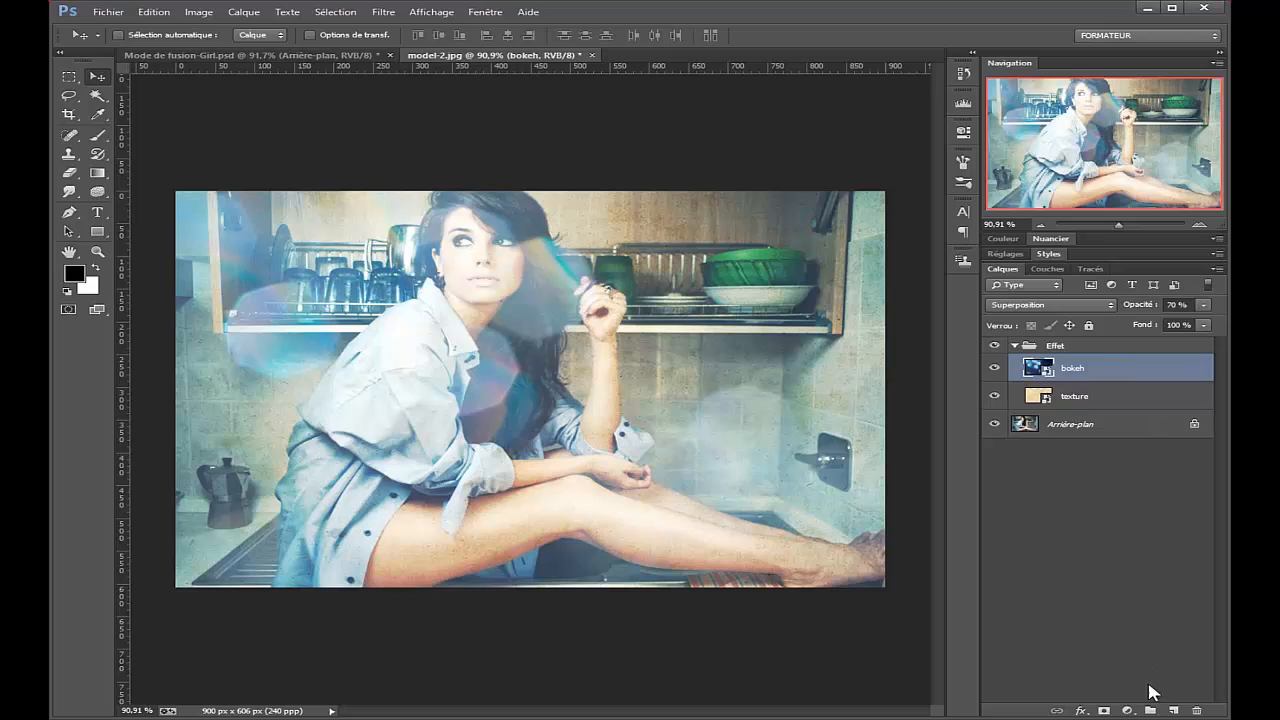
pyautogui.click(1175, 709)
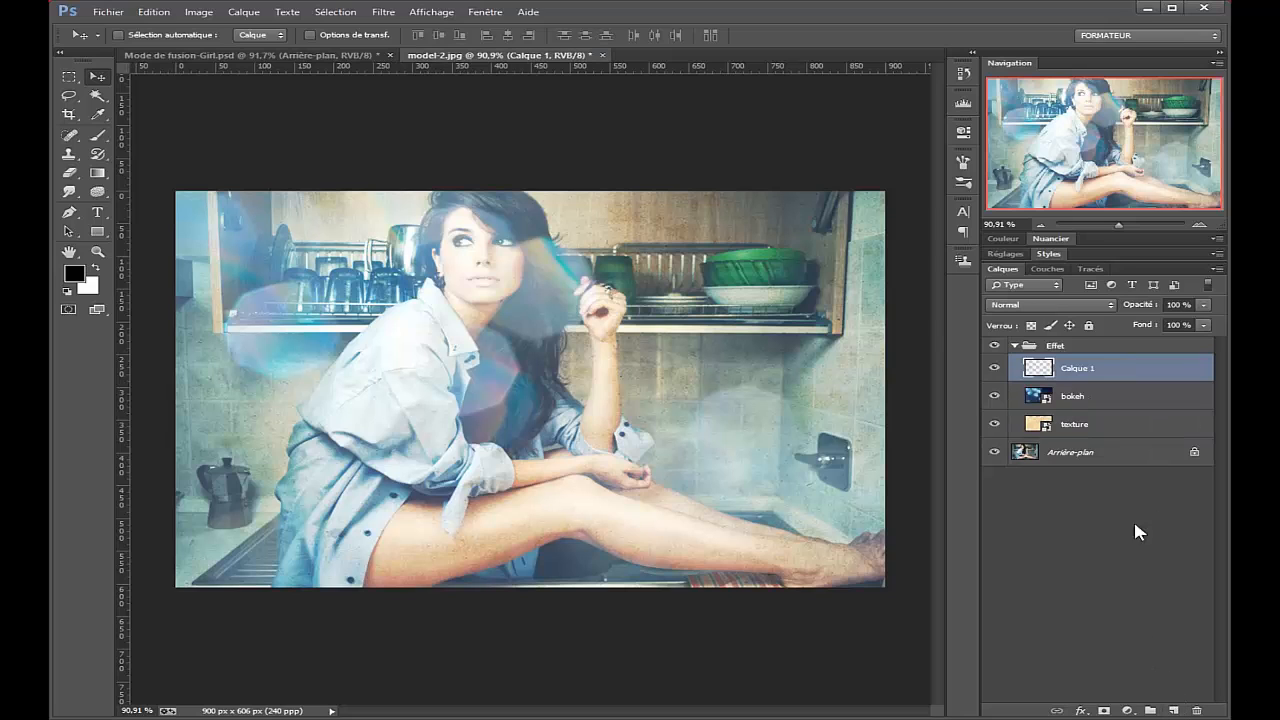
pyautogui.doubleClick(1078, 368)
pyautogui.write('bordure')
pyautogui.press('Return')
pyautogui.hotkey('ctrl', 'BackSpace')
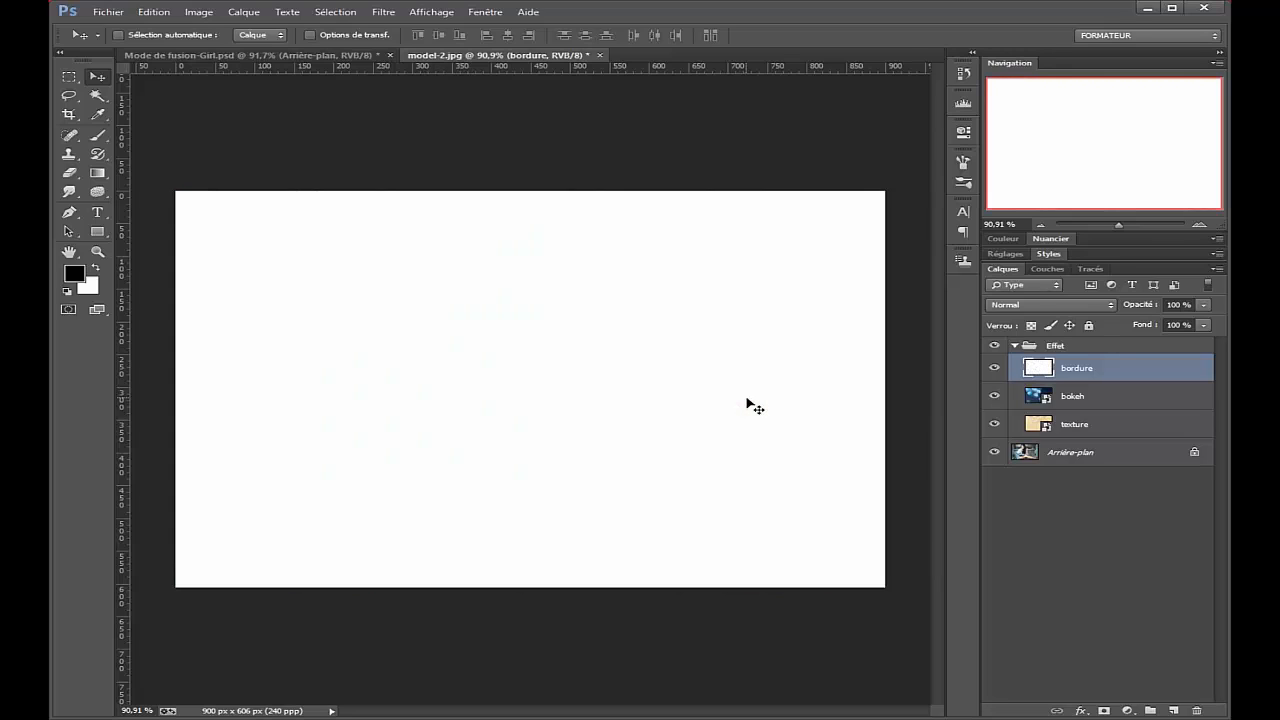
# Add a black Contour layer style to the bordure layer with a size of 10 px and the position Intérieur.
pyautogui.doubleClick(1145, 377)
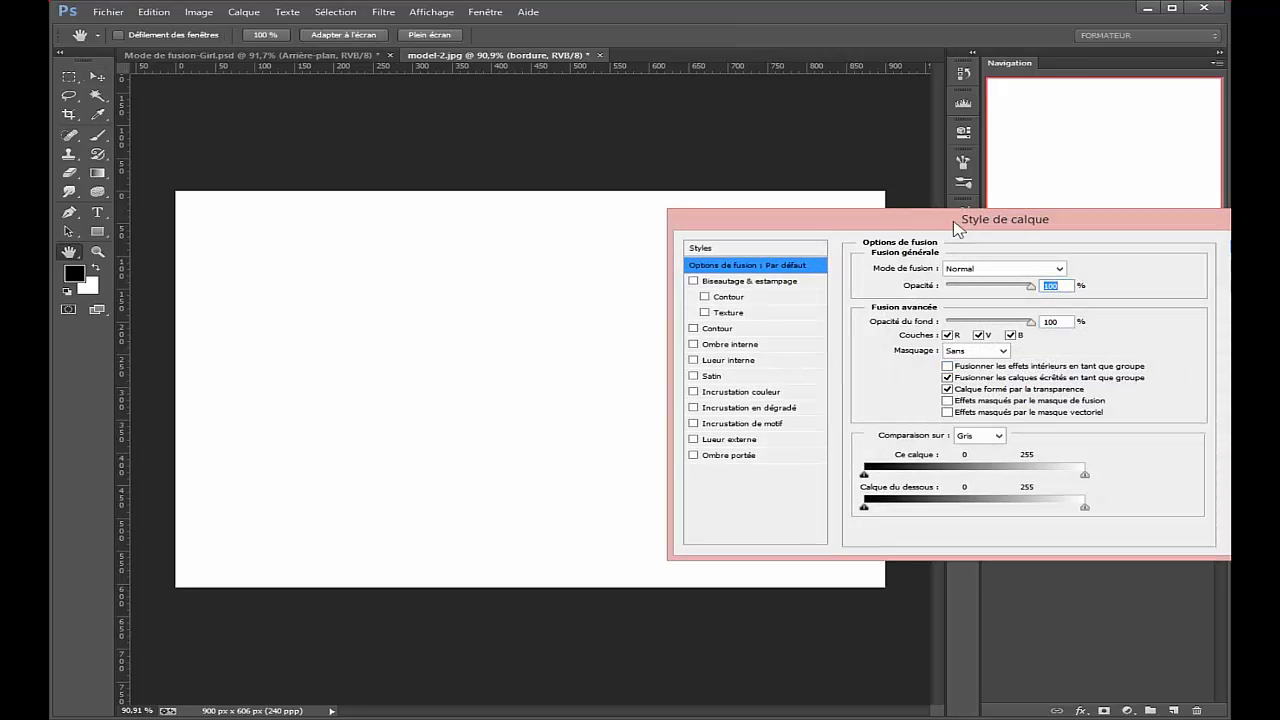
pyautogui.moveTo(968, 222); pyautogui.dragTo(855, 278)
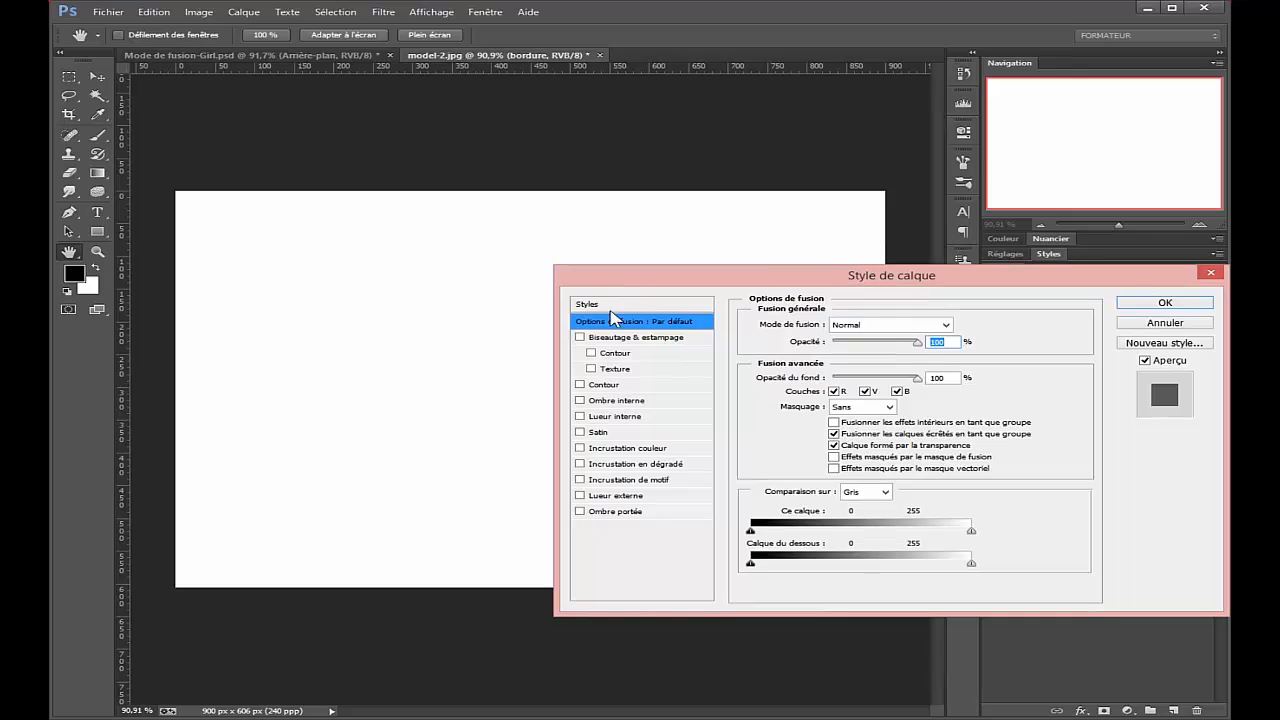
pyautogui.click(580, 385)
pyautogui.click(602, 385)
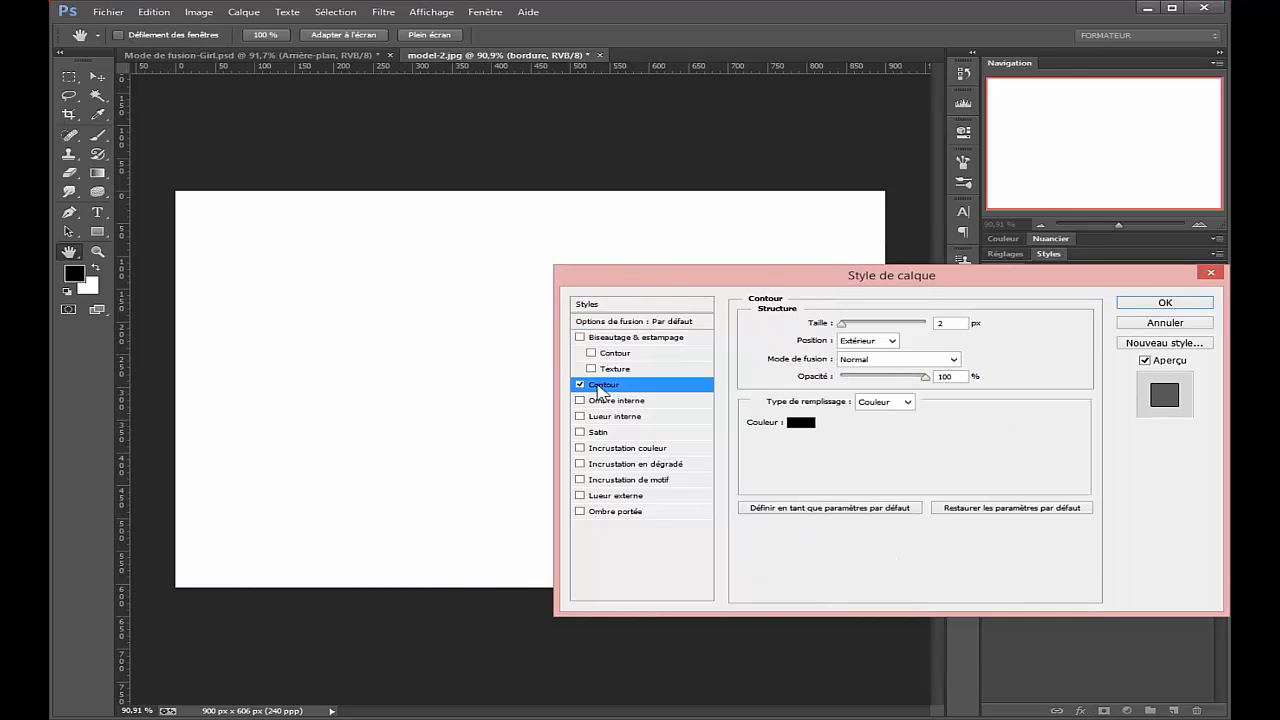
pyautogui.moveTo(958, 328); pyautogui.dragTo(928, 330)
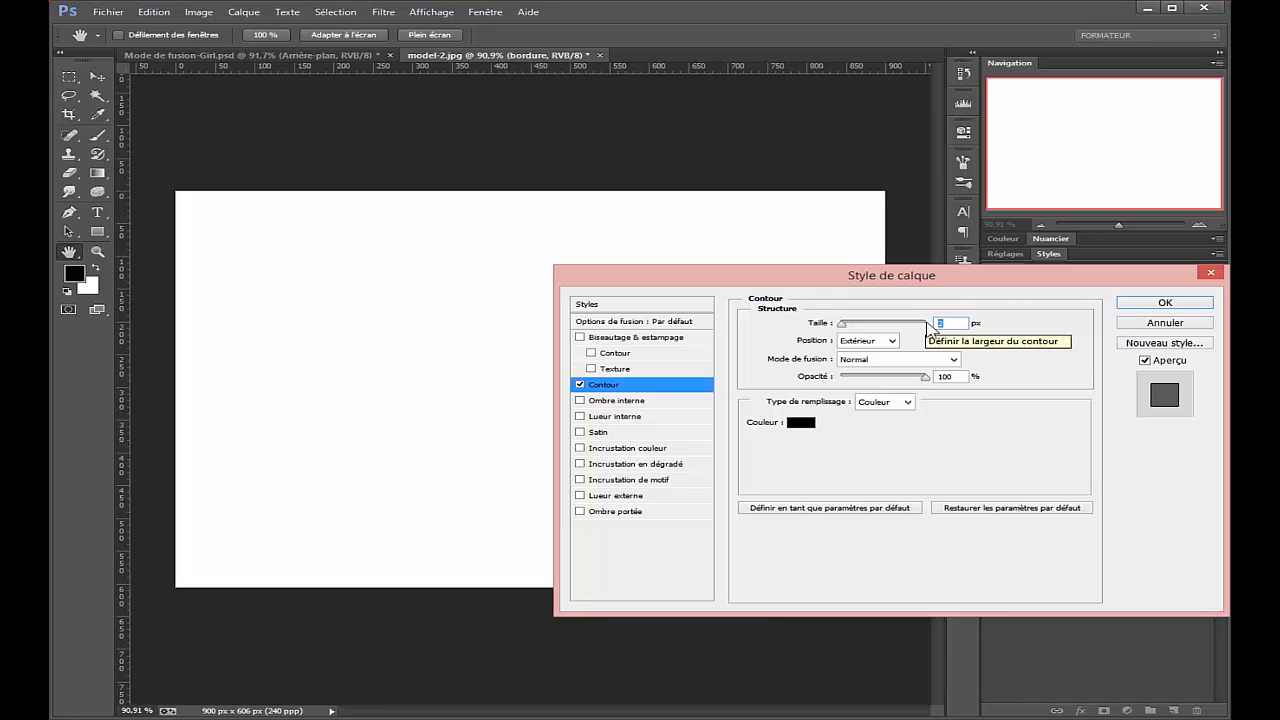
pyautogui.write('8')
pyautogui.click(863, 344)
pyautogui.click(857, 367)
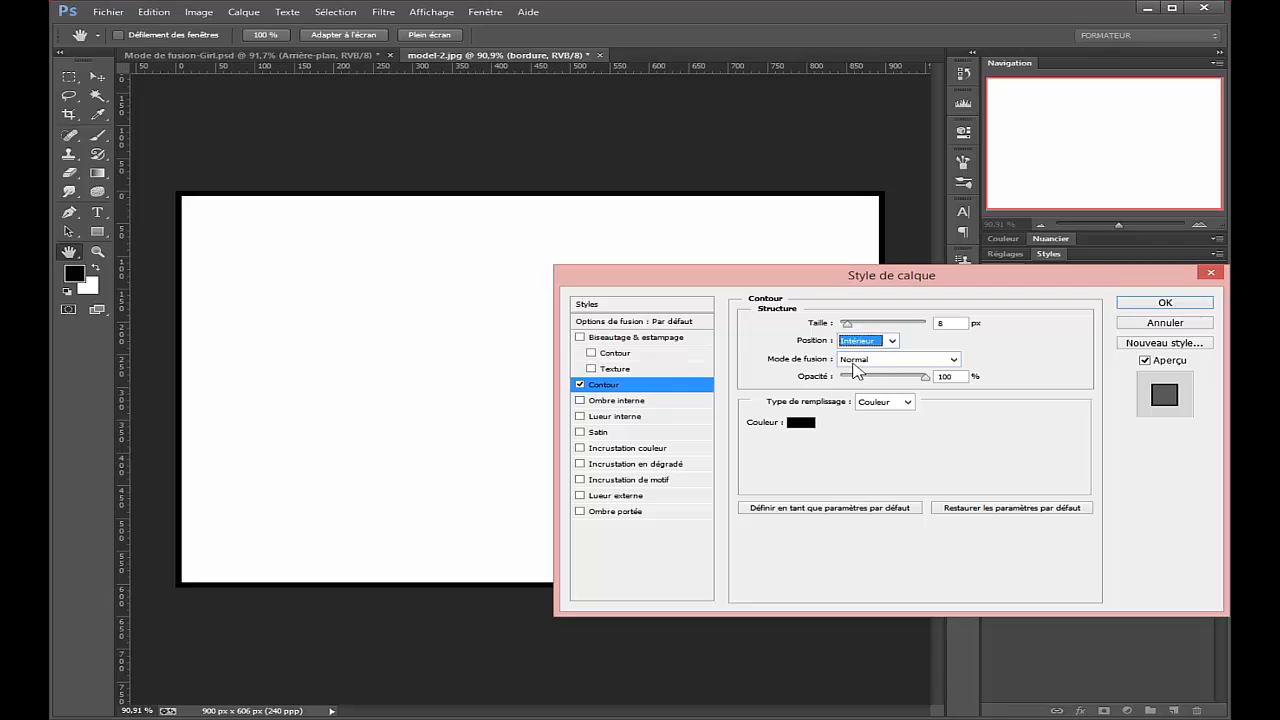
pyautogui.moveTo(945, 325); pyautogui.dragTo(917, 331)
pyautogui.write('10')
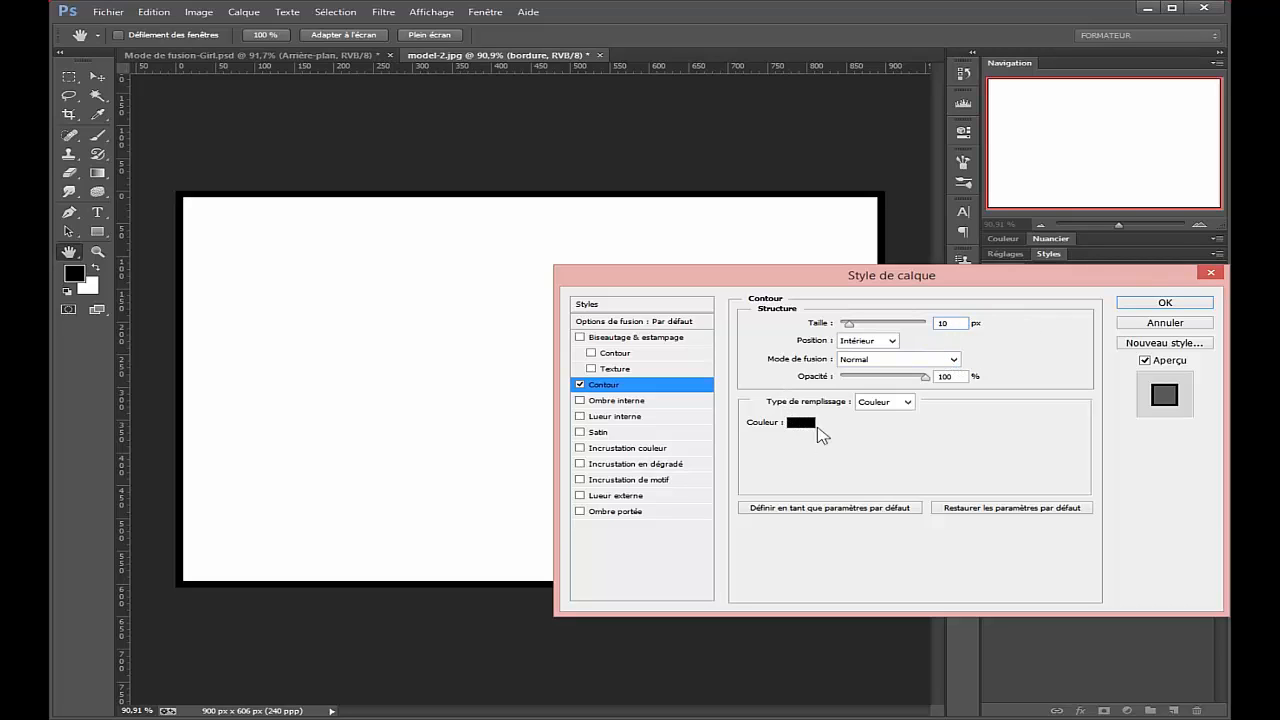
pyautogui.click(1146, 305)
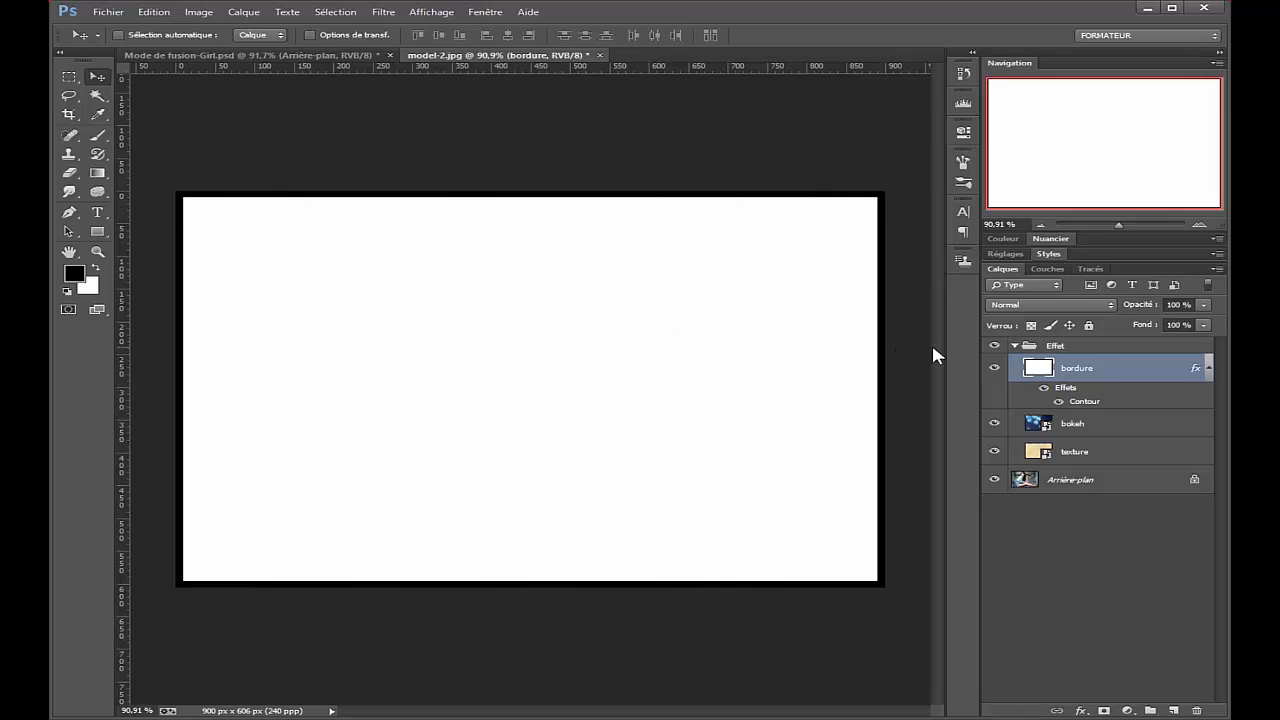
# Try the Produit blending mode on the bordure layer.
pyautogui.click(1055, 305)
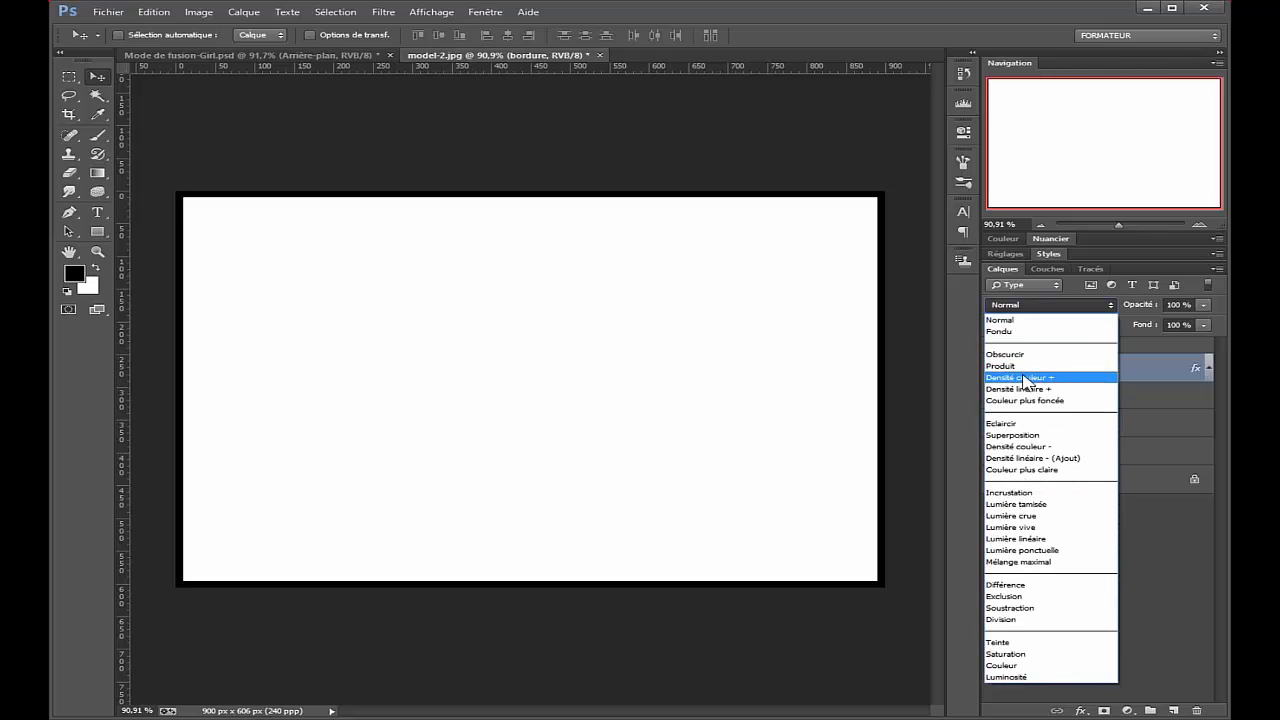
pyautogui.click(1055, 366)
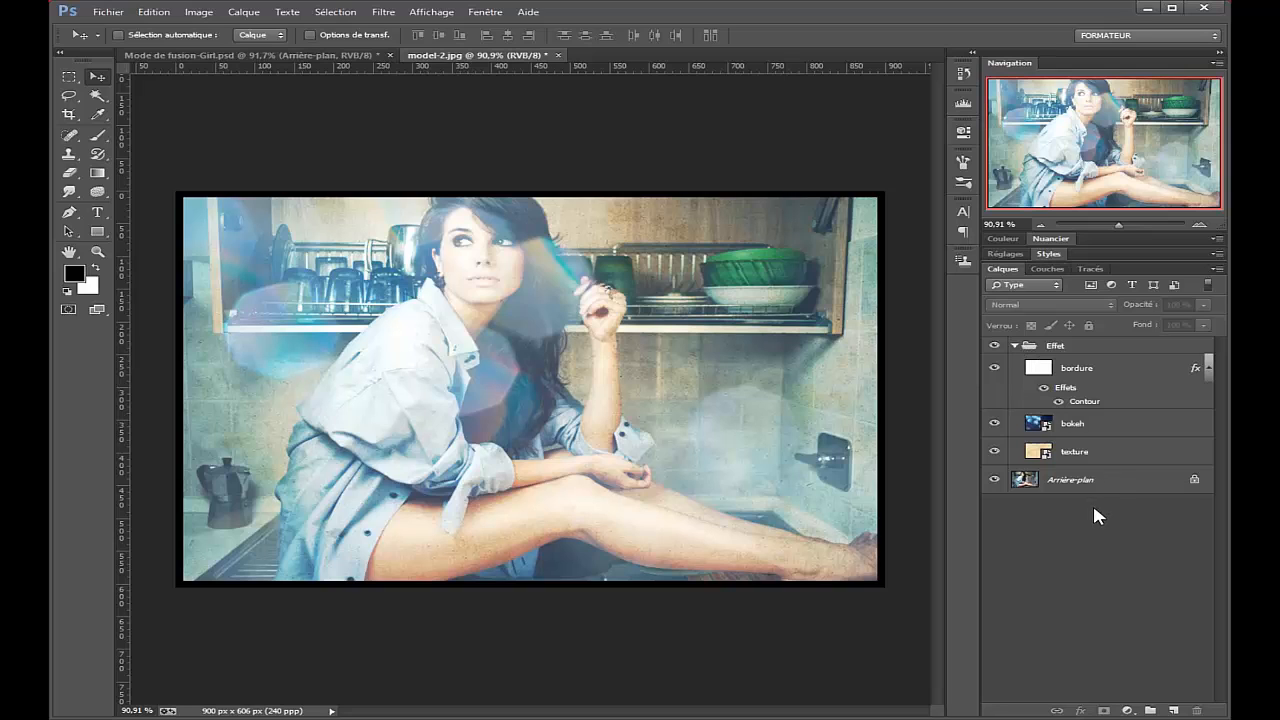
# Return the bordure layer's blending mode to Normal and set its fill opacity (Fond) to 0 %.
pyautogui.click(1094, 368)
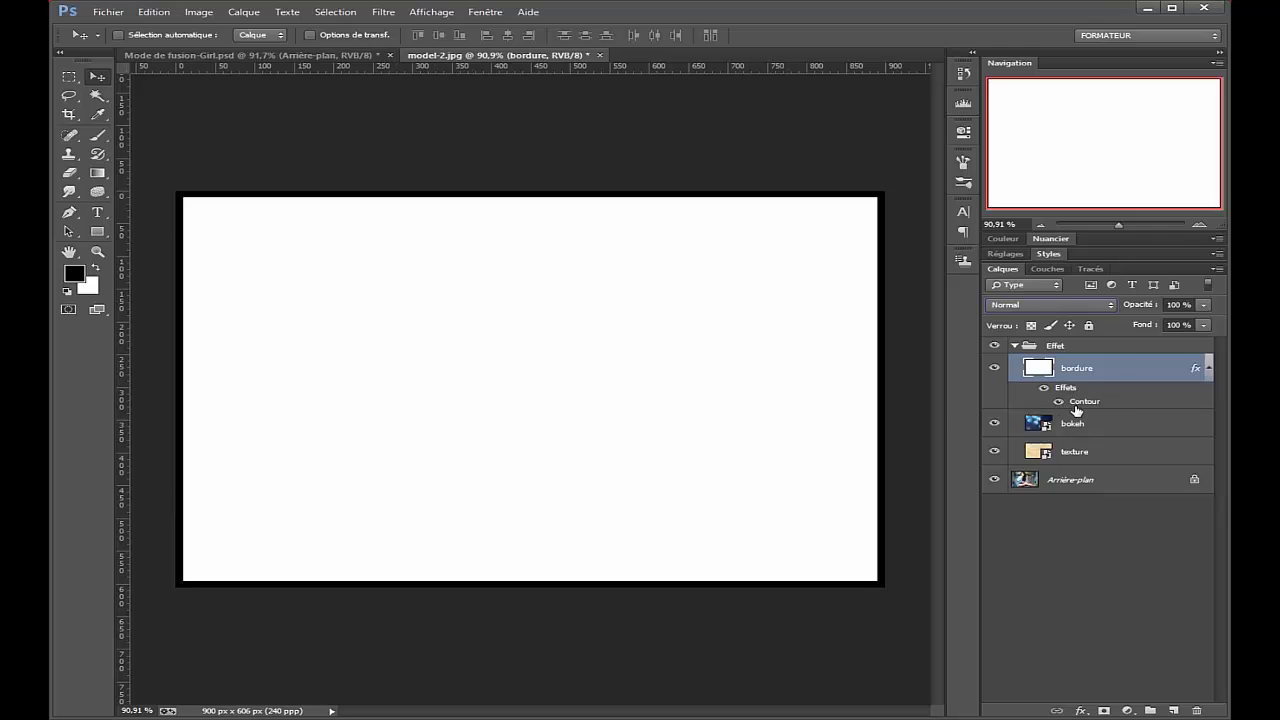
pyautogui.moveTo(1150, 330); pyautogui.dragTo(1124, 331)
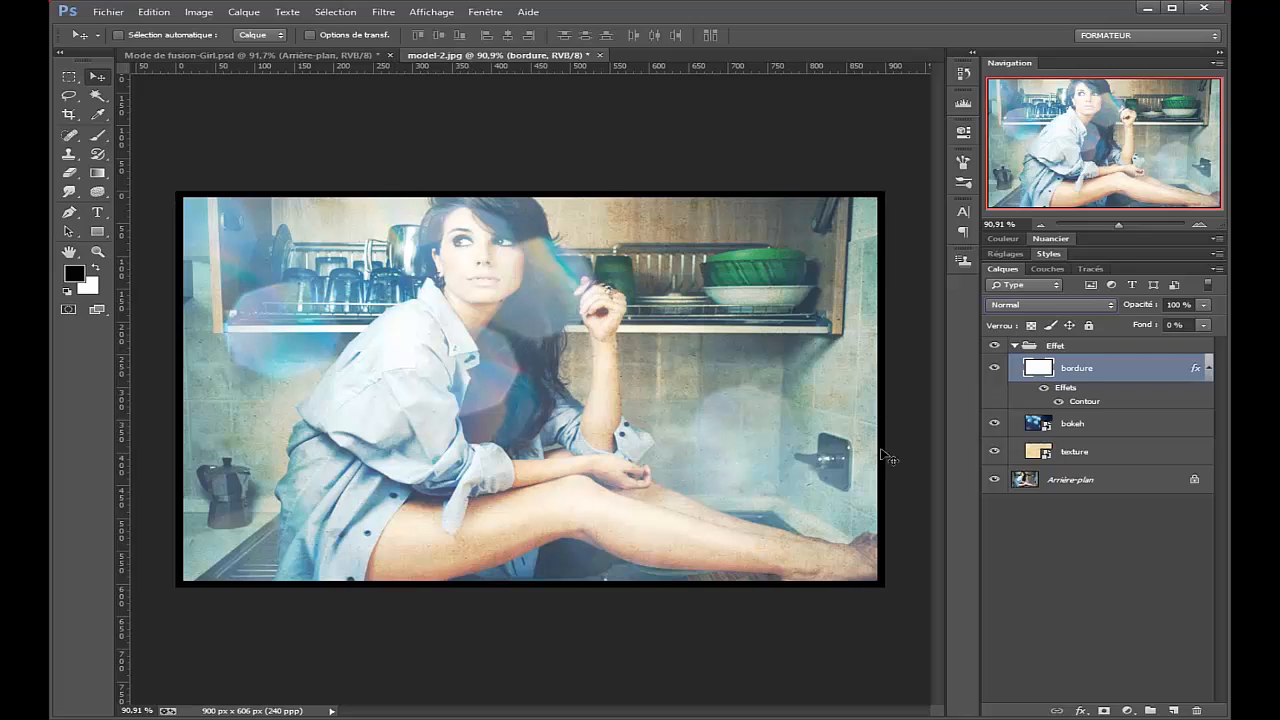
# Add a layer mask to the bokeh layer and prepare a 30 px brush with adjusted hardness, 34 % opacity and 28 % flow.
pyautogui.click(1091, 418)
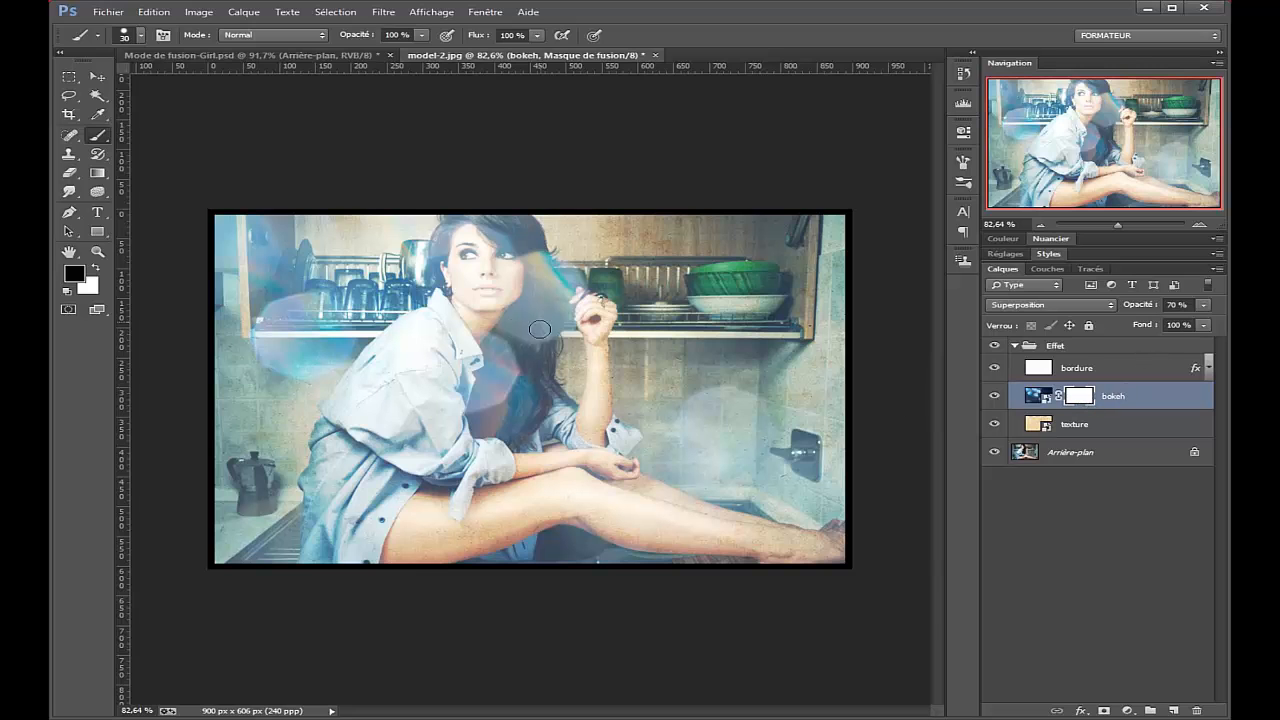
pyautogui.scroll(2, 490, 318)
pyautogui.scroll(3, 490, 318)
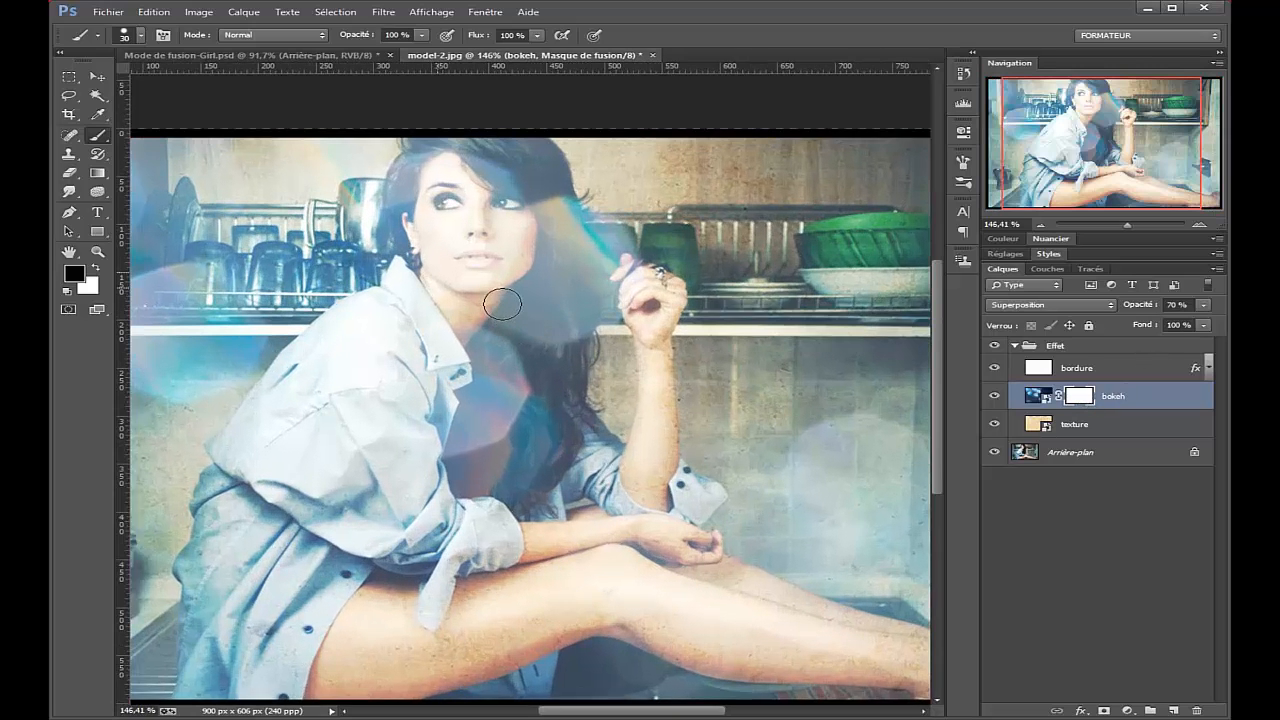
pyautogui.moveTo(370, 42); pyautogui.dragTo(310, 48)
pyautogui.rightClick(480, 220)
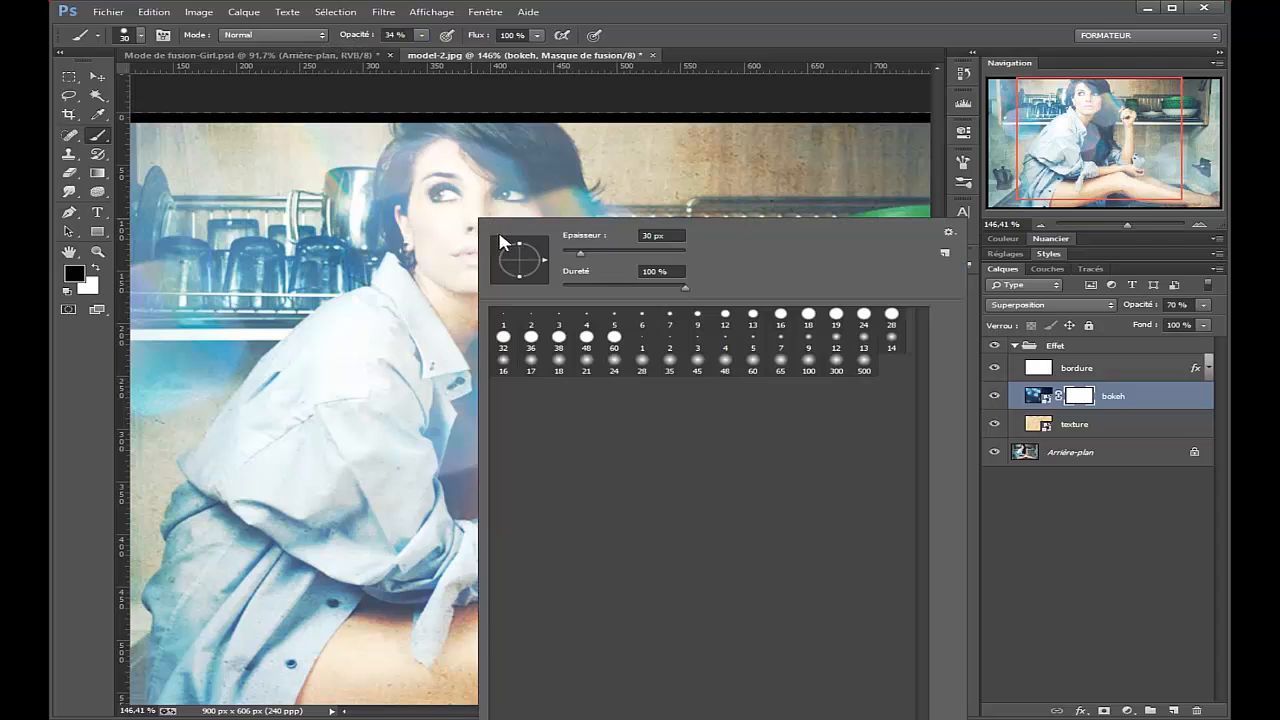
pyautogui.moveTo(574, 284); pyautogui.dragTo(620, 286)
pyautogui.click(478, 42)
pyautogui.moveTo(478, 42); pyautogui.dragTo(424, 42)
# Paint black over the woman's face on the bokeh layer's mask, raising the brush opacity to 46 %.
pyautogui.moveTo(460, 200)
pyautogui.mouseDown()
pyautogui.moveTo(473, 160)
pyautogui.moveTo(526, 180)
pyautogui.moveTo(515, 298)
pyautogui.moveTo(518, 219)
pyautogui.moveTo(531, 214)
pyautogui.moveTo(490, 200)
pyautogui.moveTo(550, 195)
pyautogui.moveTo(539, 216)
pyautogui.mouseUp()
pyautogui.press('4')
pyautogui.press('6')
pyautogui.hotkey('ctrl', '1')
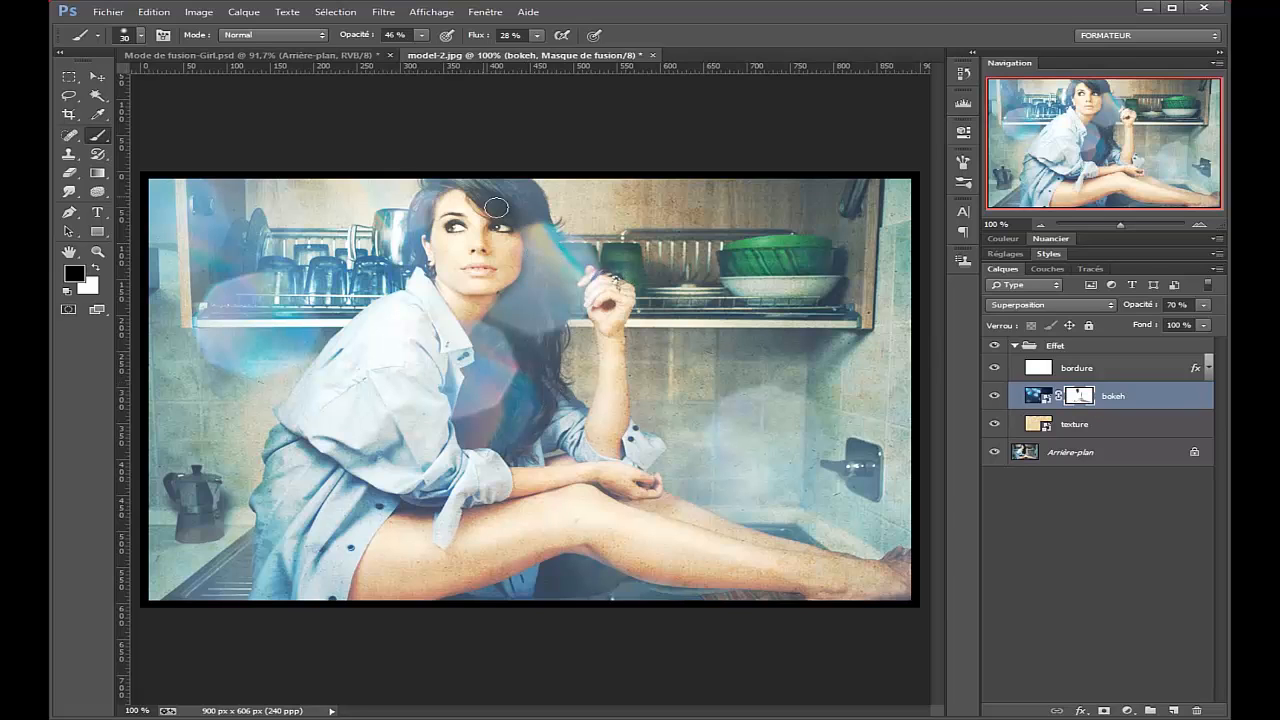
# Import scratch-contour.png above the bokeh layer at its default size and hide the bordure layer.
pyautogui.click(134, 20)
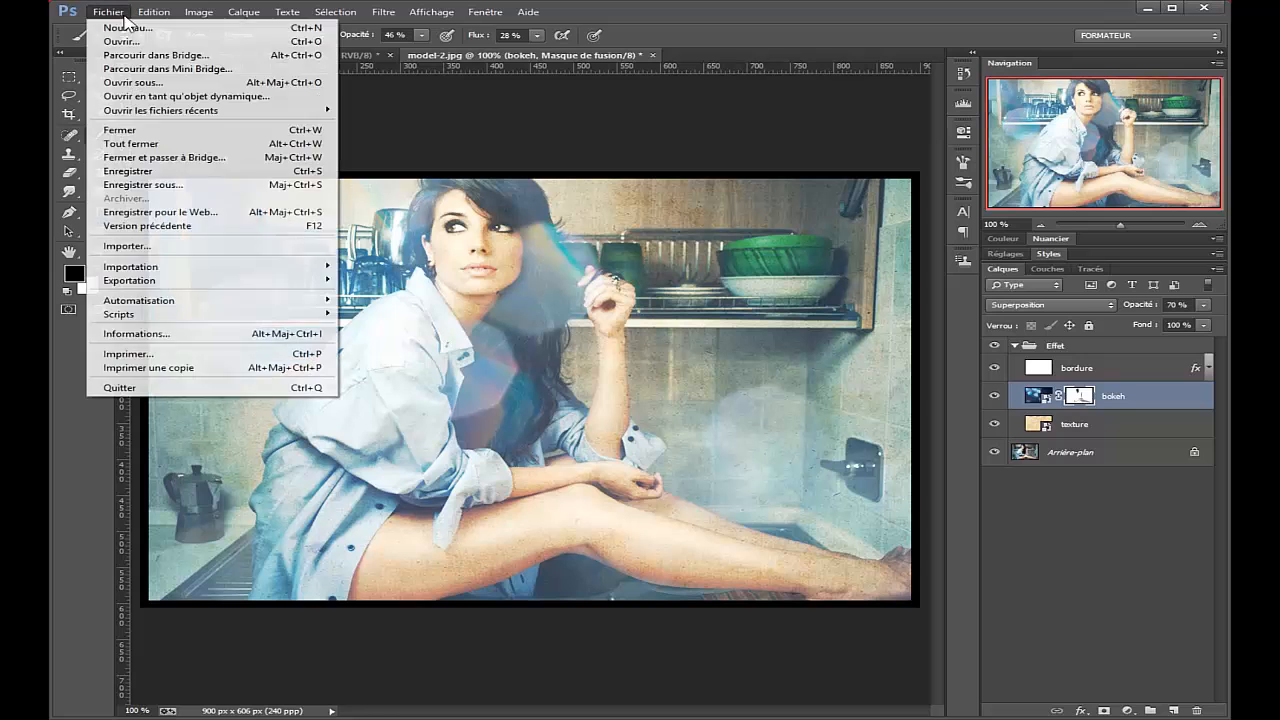
pyautogui.click(163, 252)
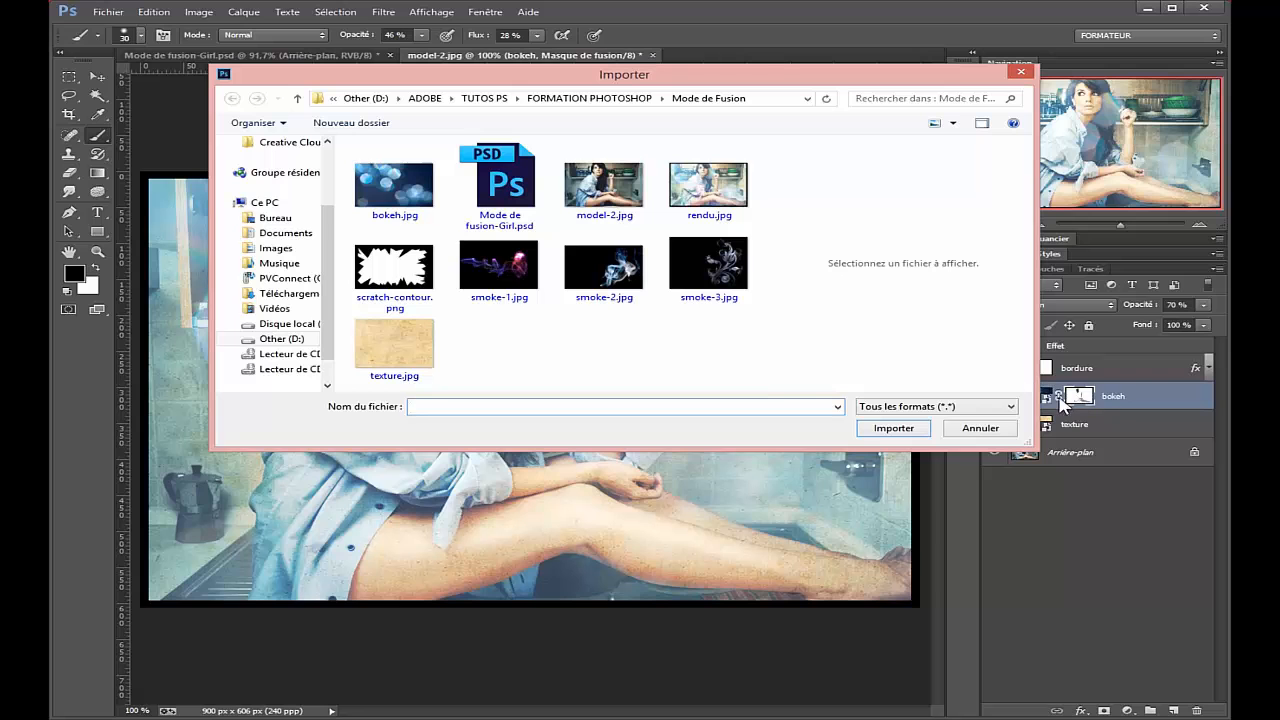
pyautogui.click(378, 280)
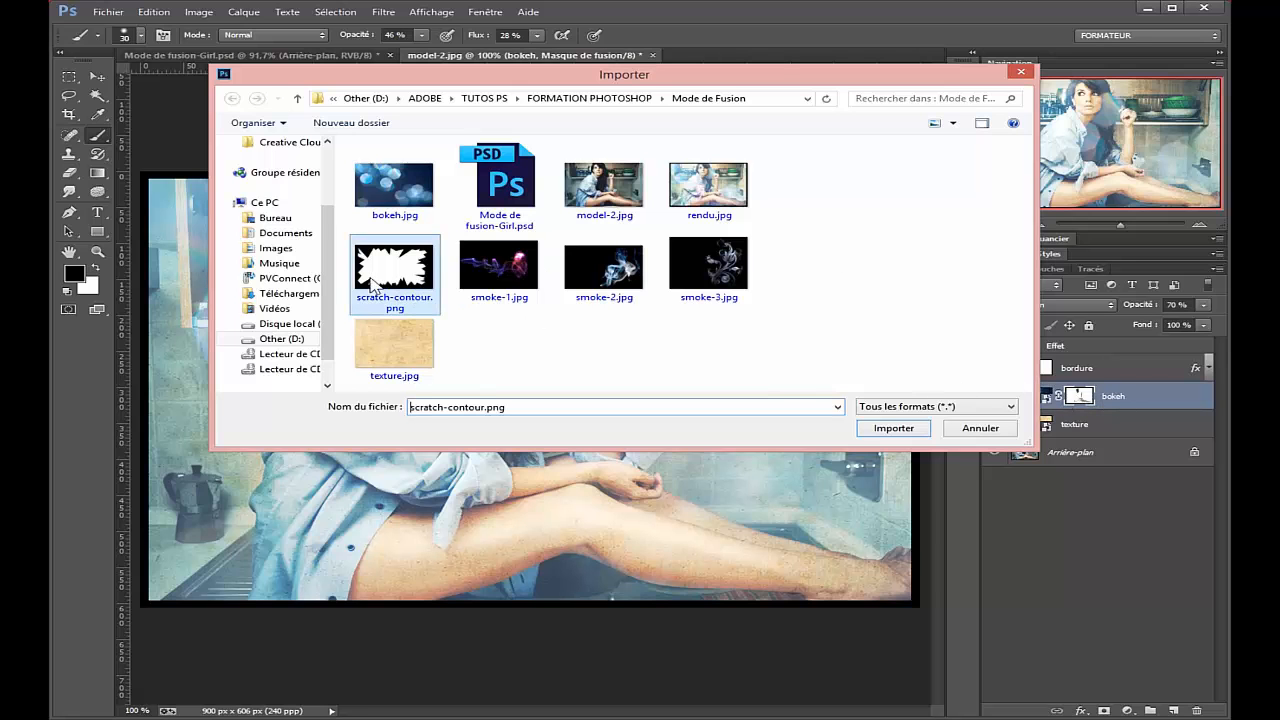
pyautogui.click(910, 430)
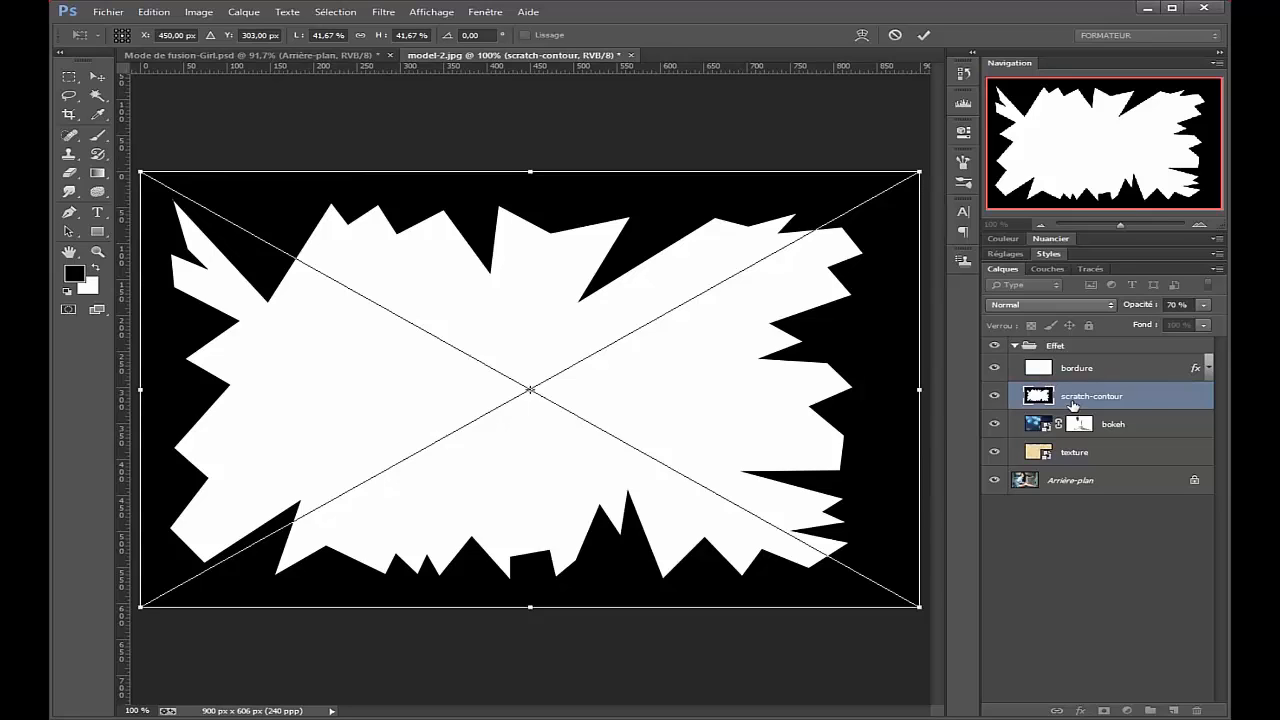
pyautogui.press('Return')
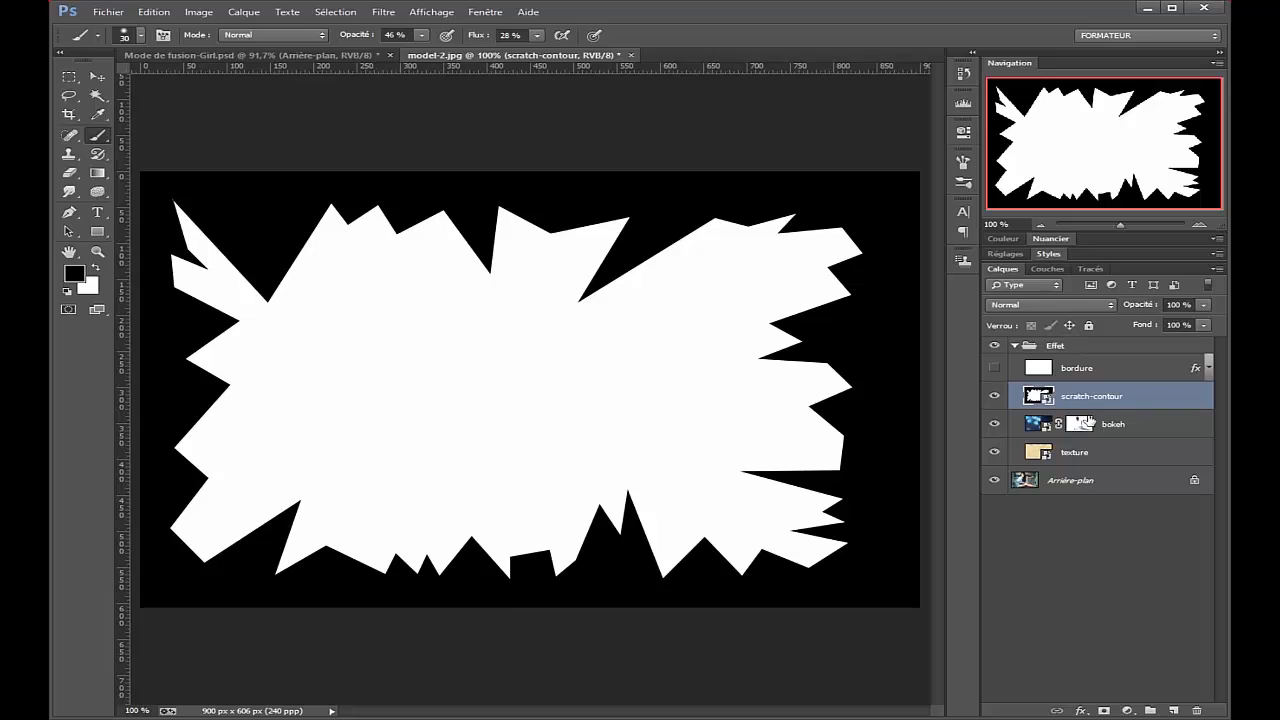
# Set the scratch-contour layer's blending mode to Produit.
pyautogui.click(1103, 310)
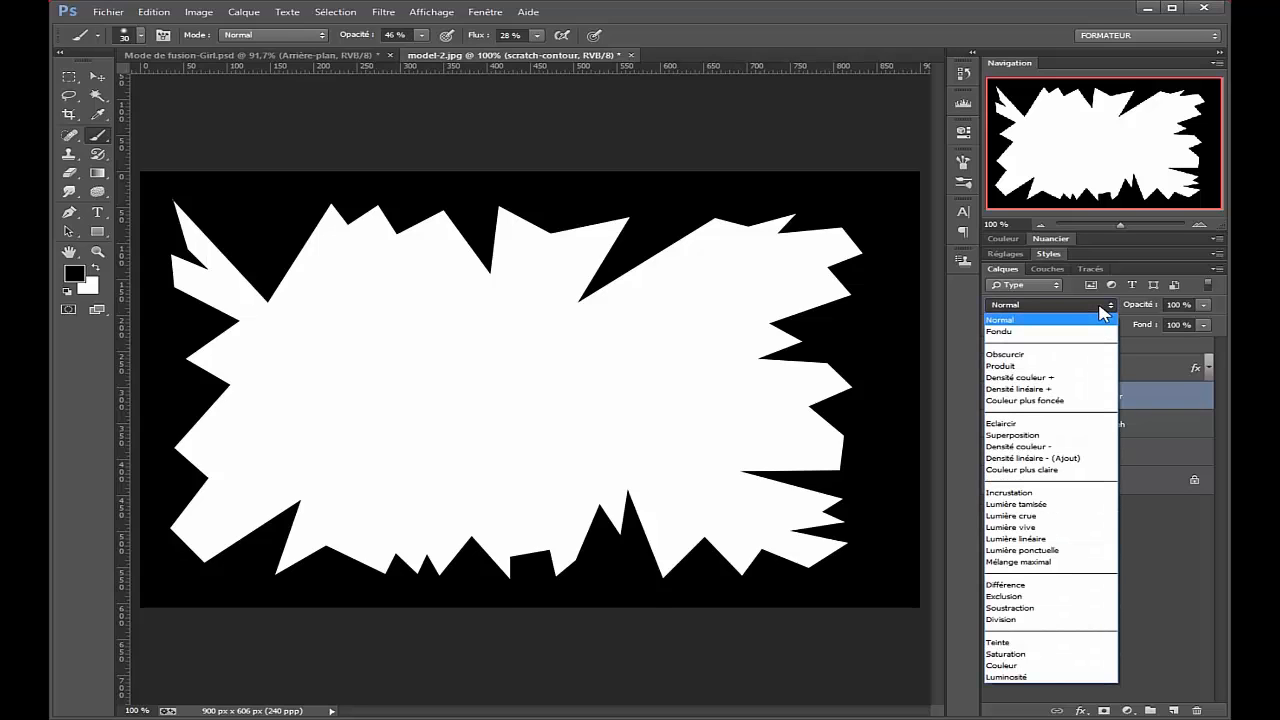
pyautogui.click(1023, 368)
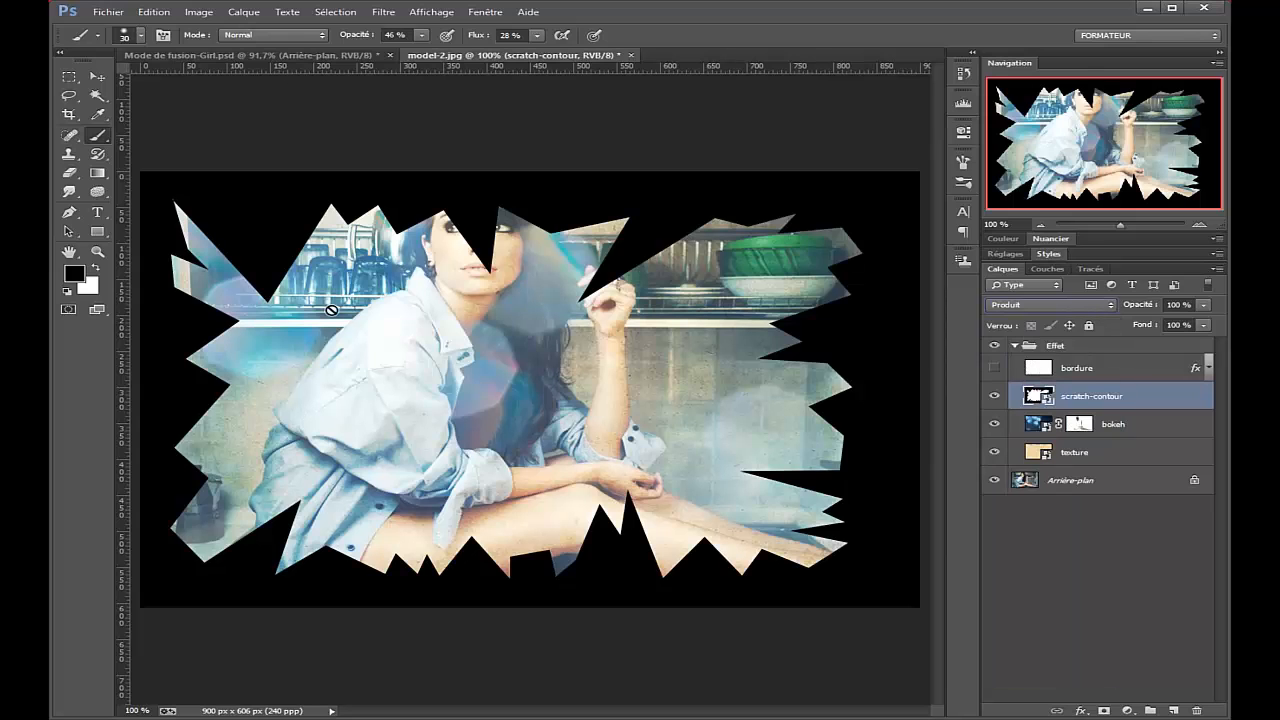